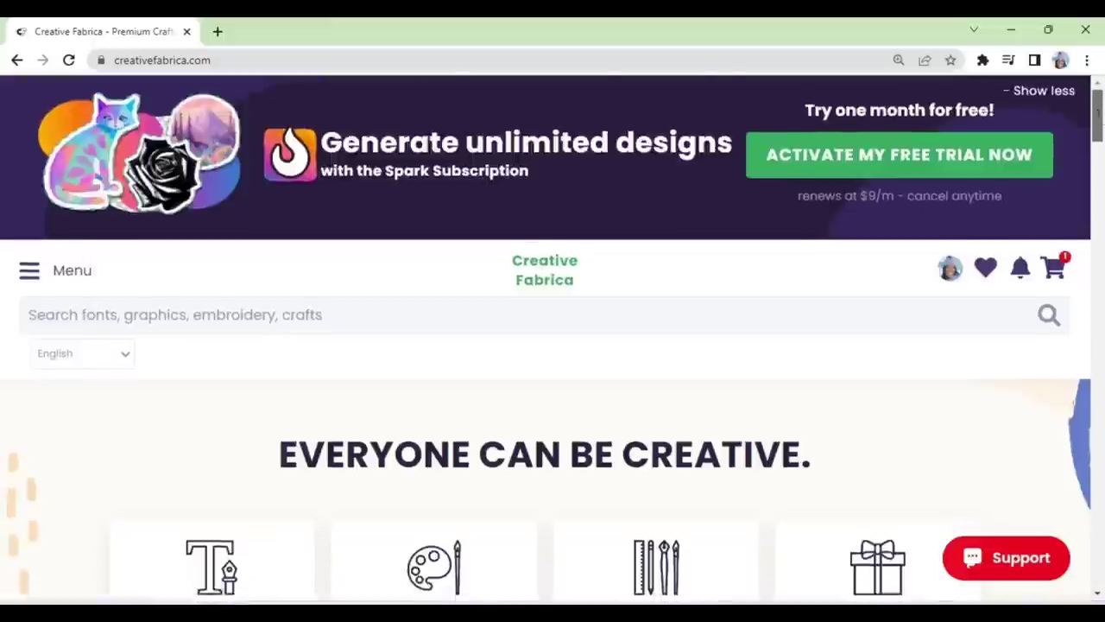
# Search Creative Fabrica for "4th of july butterfly"
pyautogui.scroll(-3, 1098, 130)
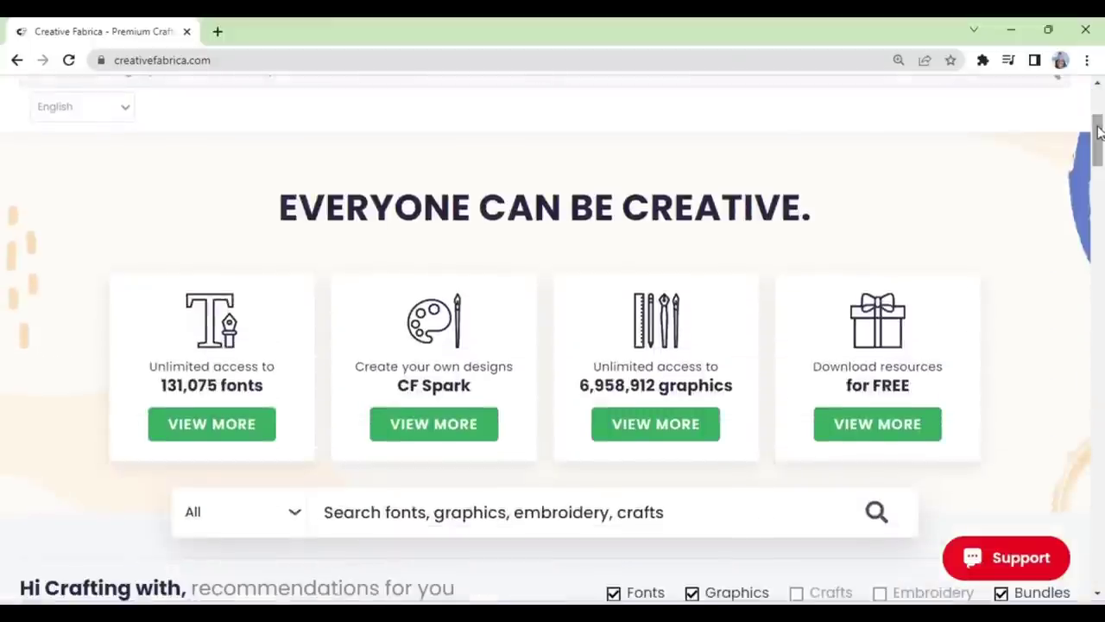
pyautogui.scroll(3, 1098, 129)
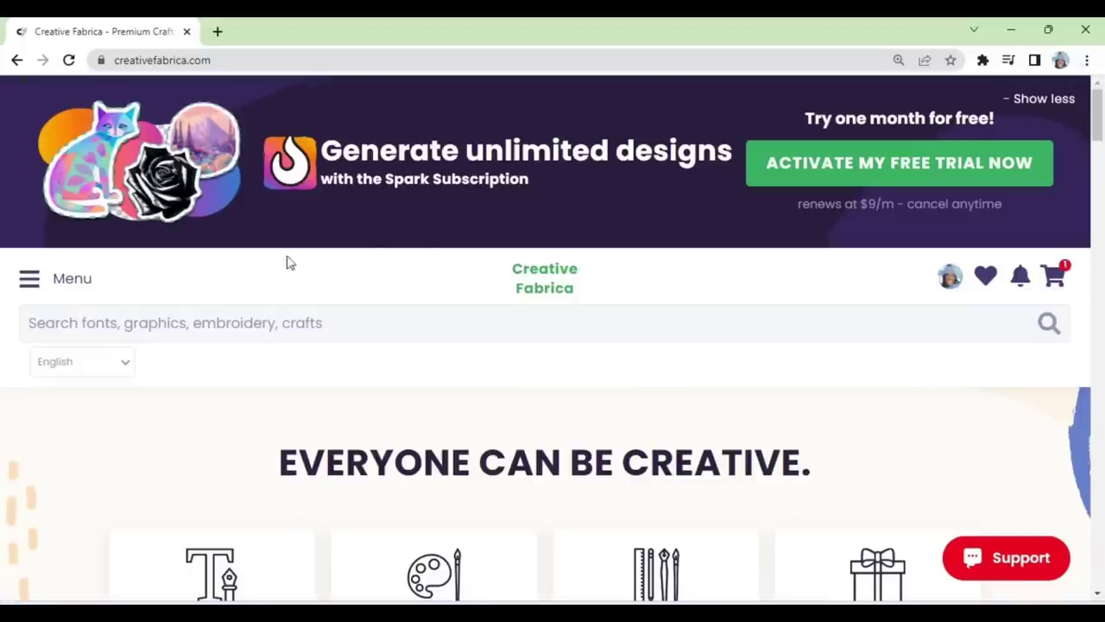
pyautogui.click(266, 327)
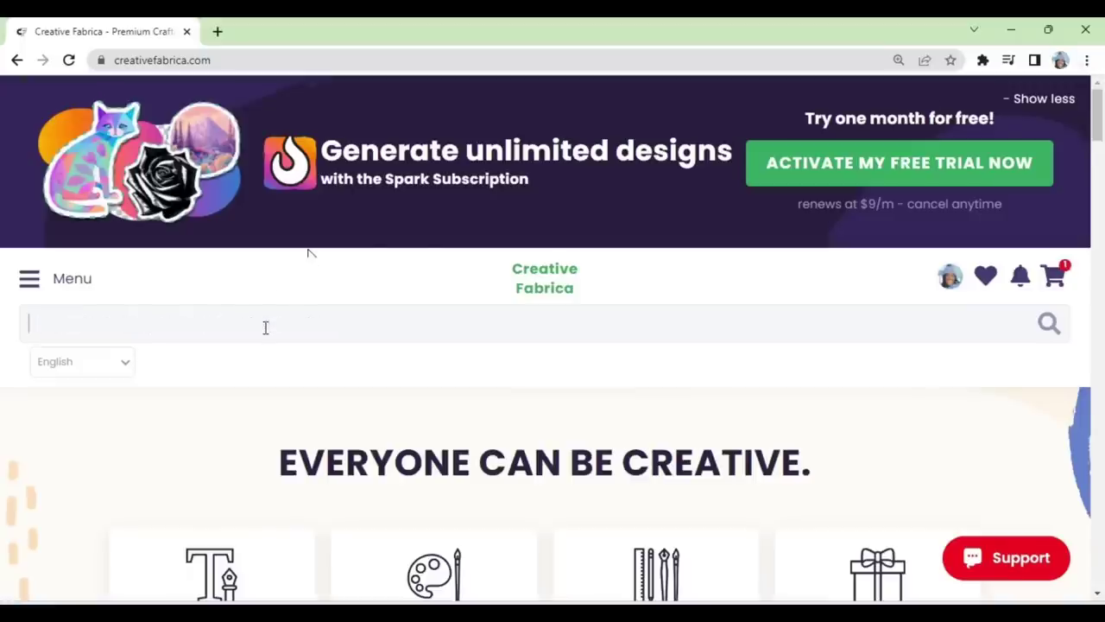
pyautogui.write('4th of jul')
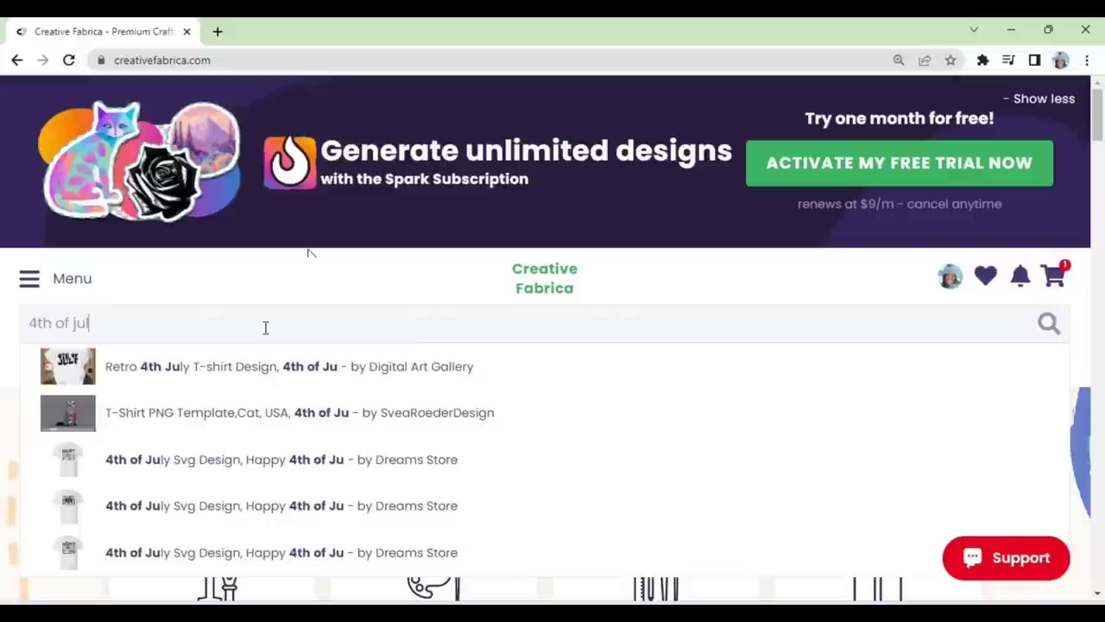
pyautogui.write('y butterfly')
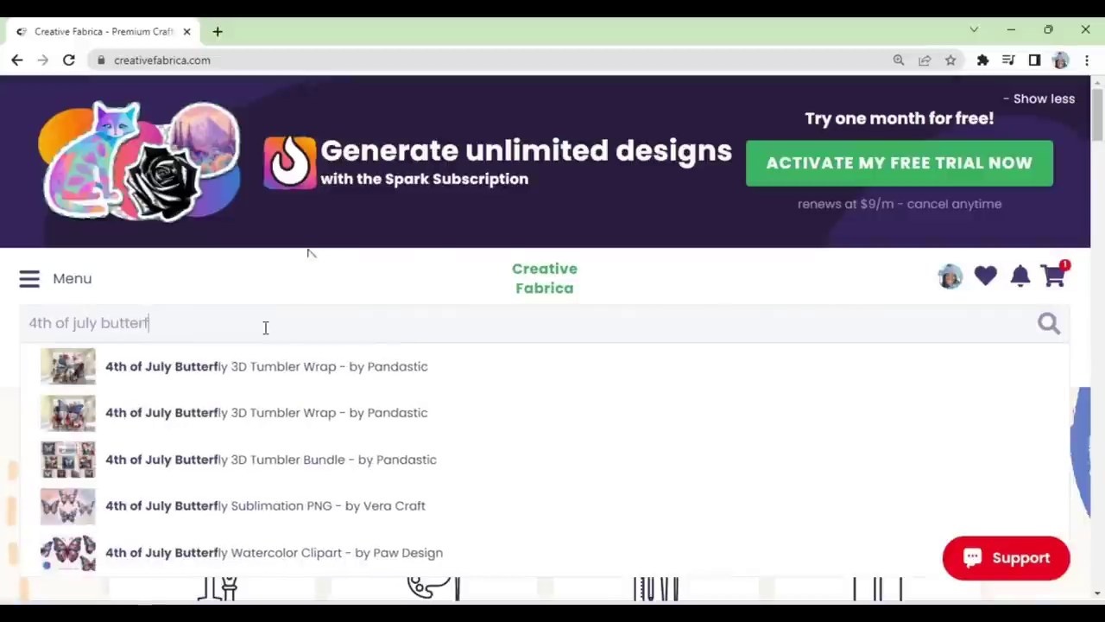
pyautogui.press('Return')
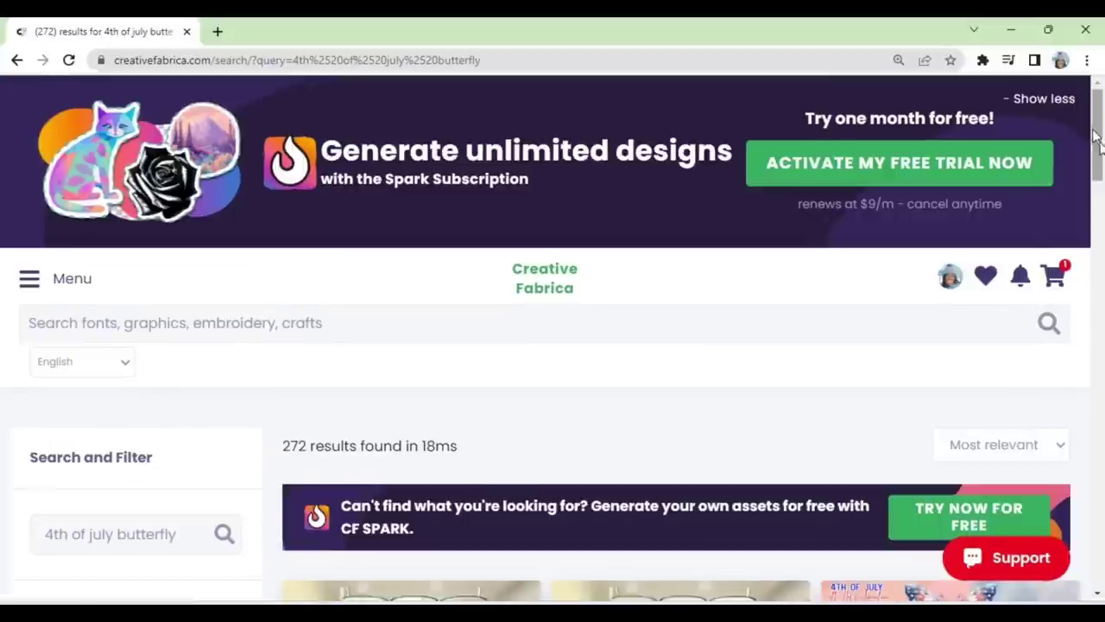
# Open the 4th of July Butterfly Sublimation PNG product by Vera Craft from the results and download its file
pyautogui.moveTo(1099, 140); pyautogui.dragTo(1101, 205)
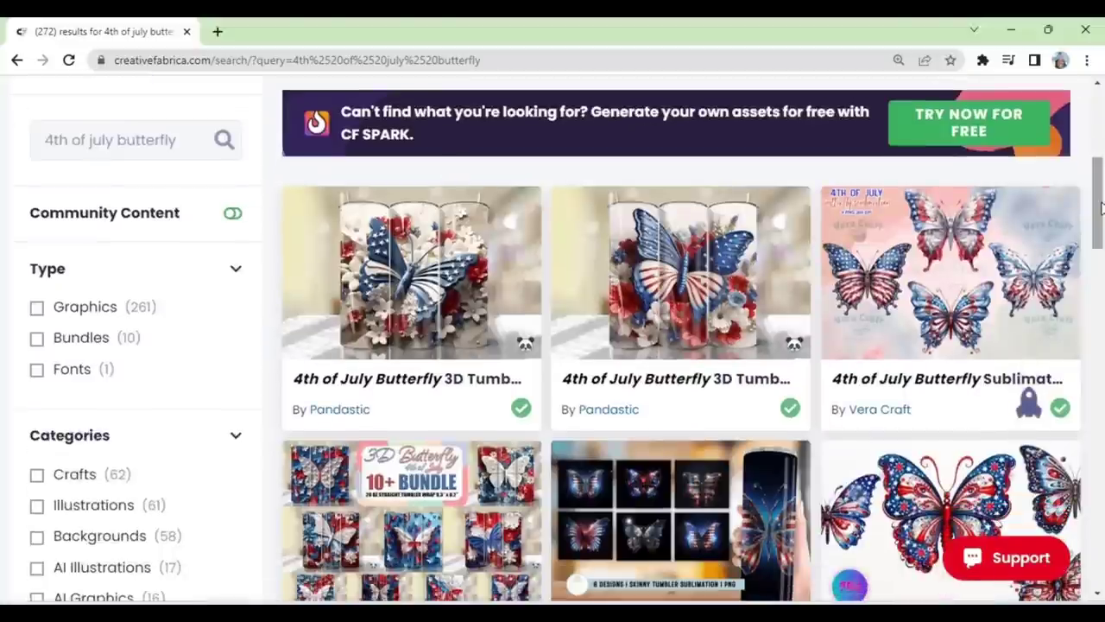
pyautogui.click(890, 235)
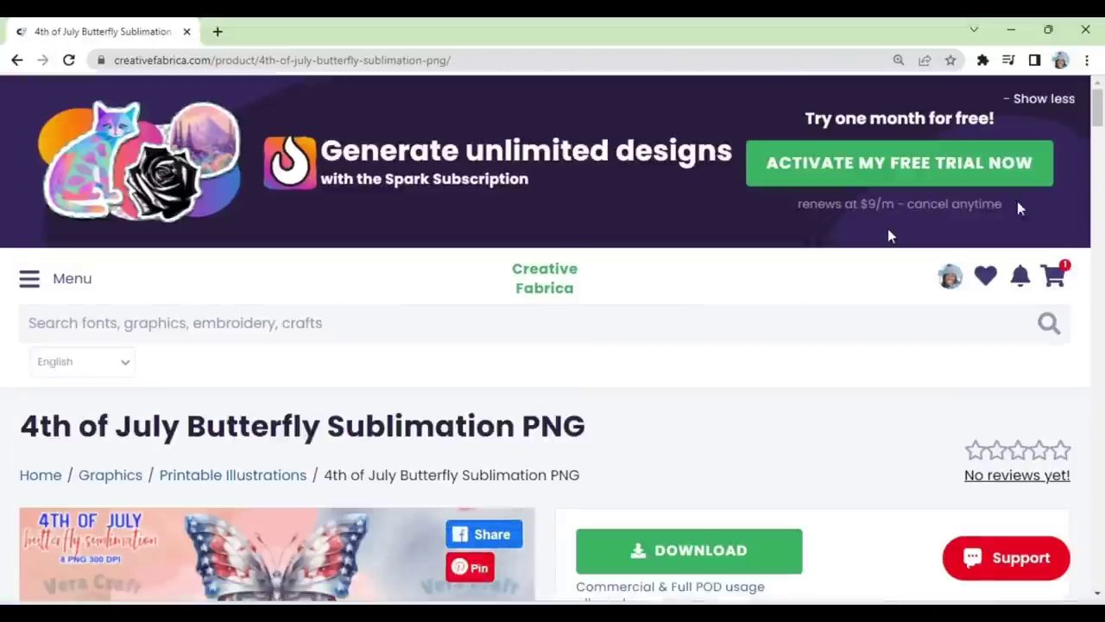
pyautogui.moveTo(1100, 121); pyautogui.dragTo(1100, 142)
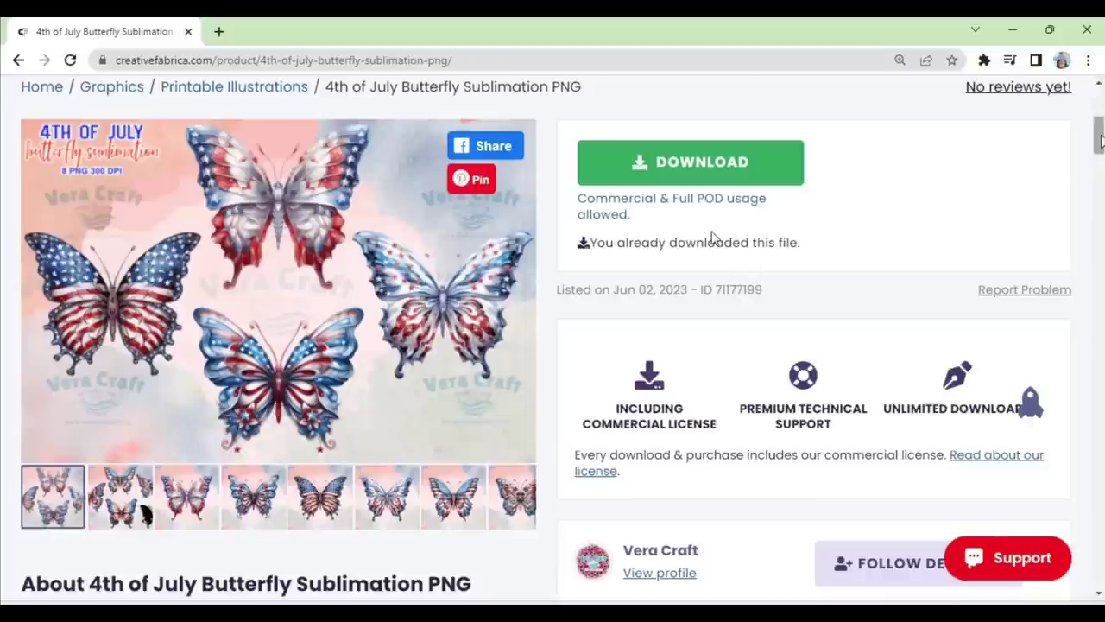
pyautogui.click(678, 175)
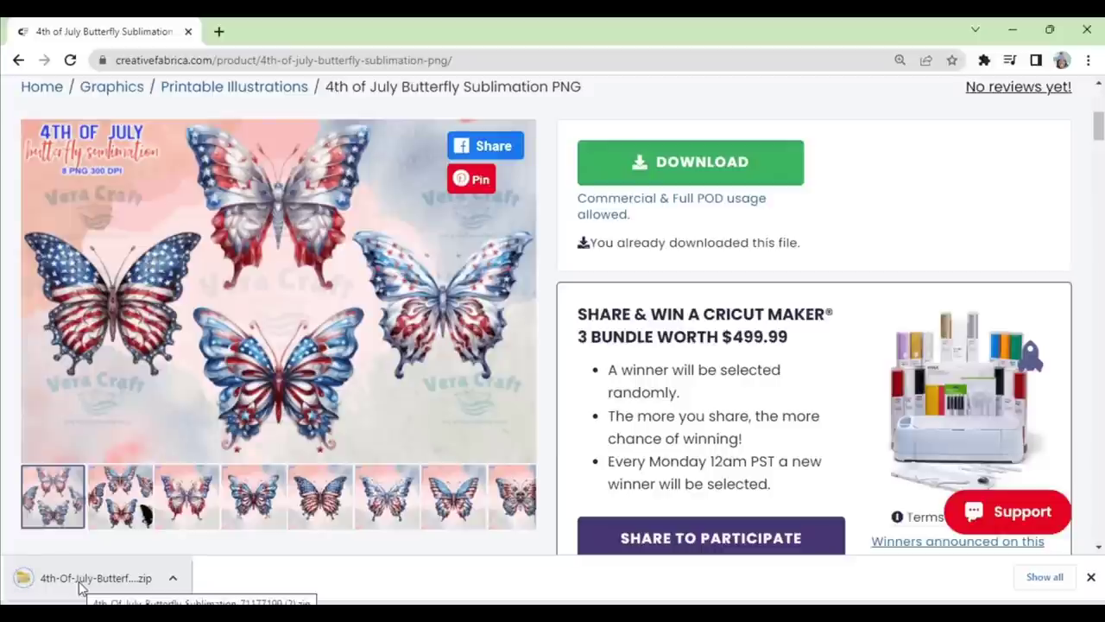
# Open the downloaded butterfly zip and browse to Documents > Crafting > Creative Fabrica Files as the destination for extracting all its files
pyautogui.click(80, 587)
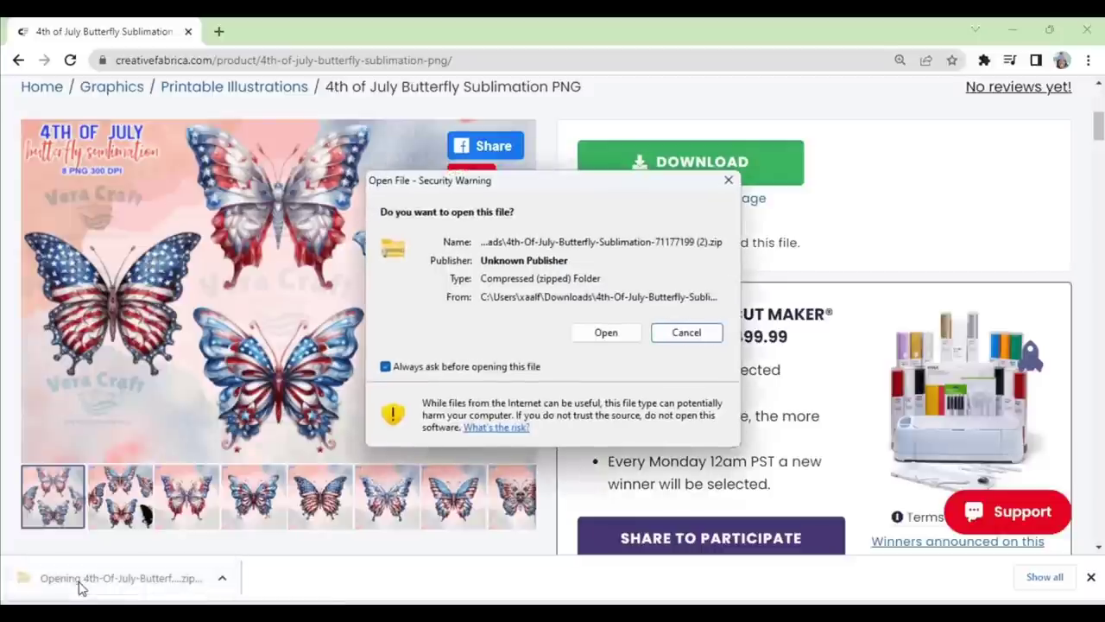
pyautogui.click(625, 331)
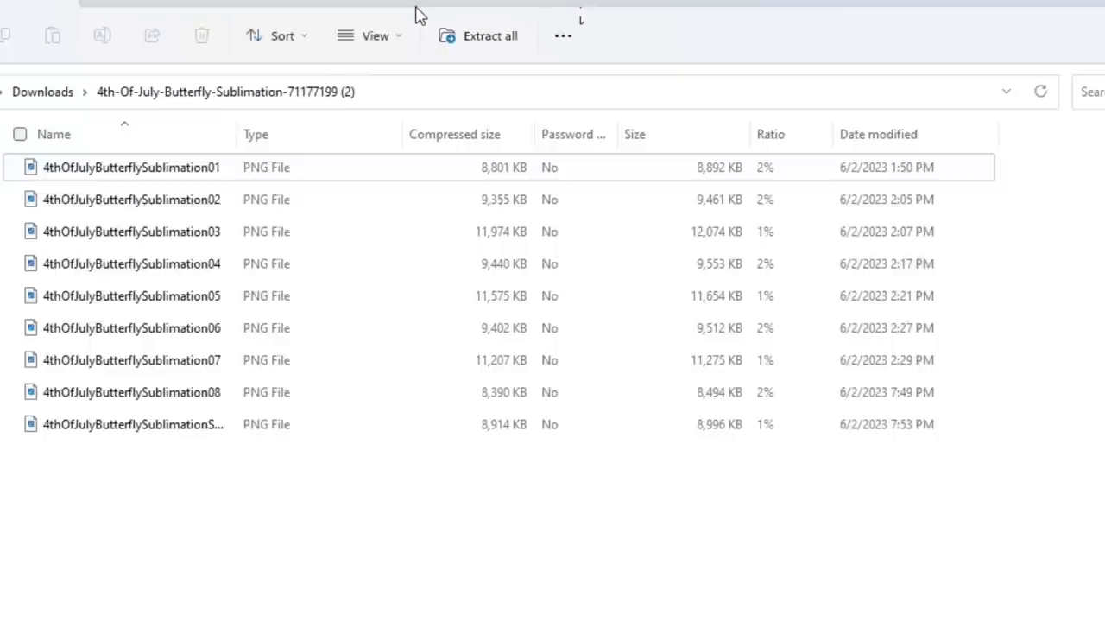
pyautogui.click(484, 39)
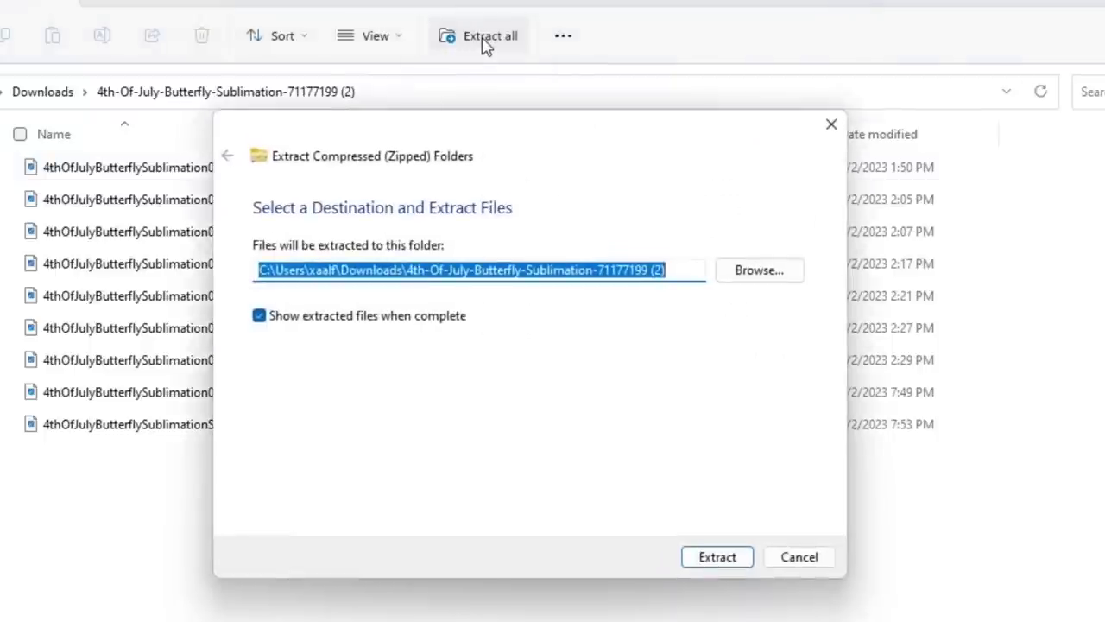
pyautogui.click(760, 271)
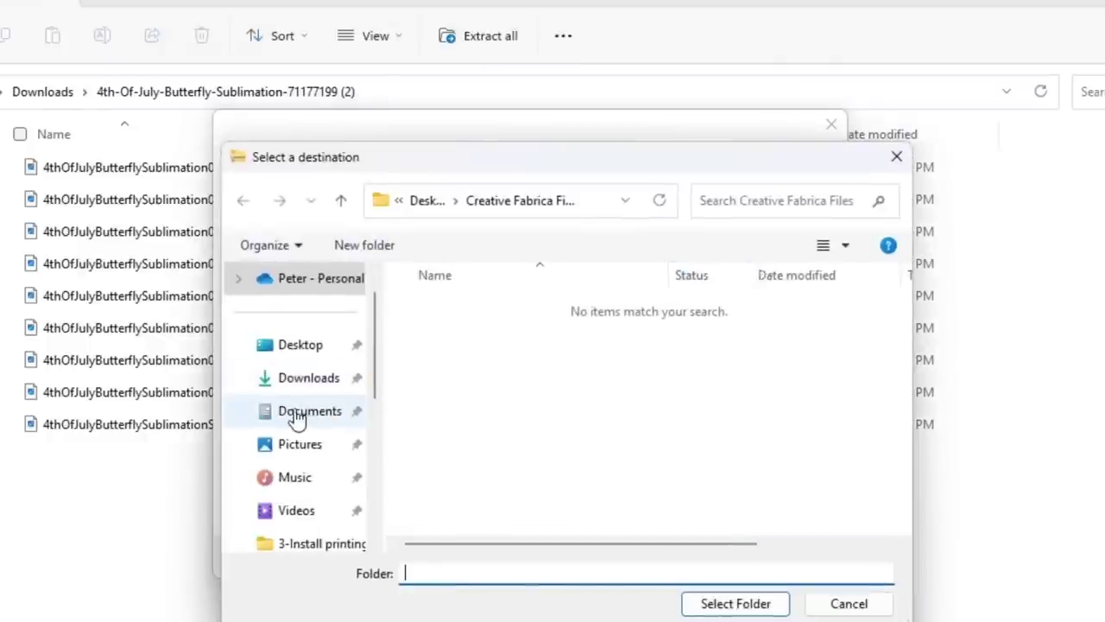
pyautogui.click(303, 414)
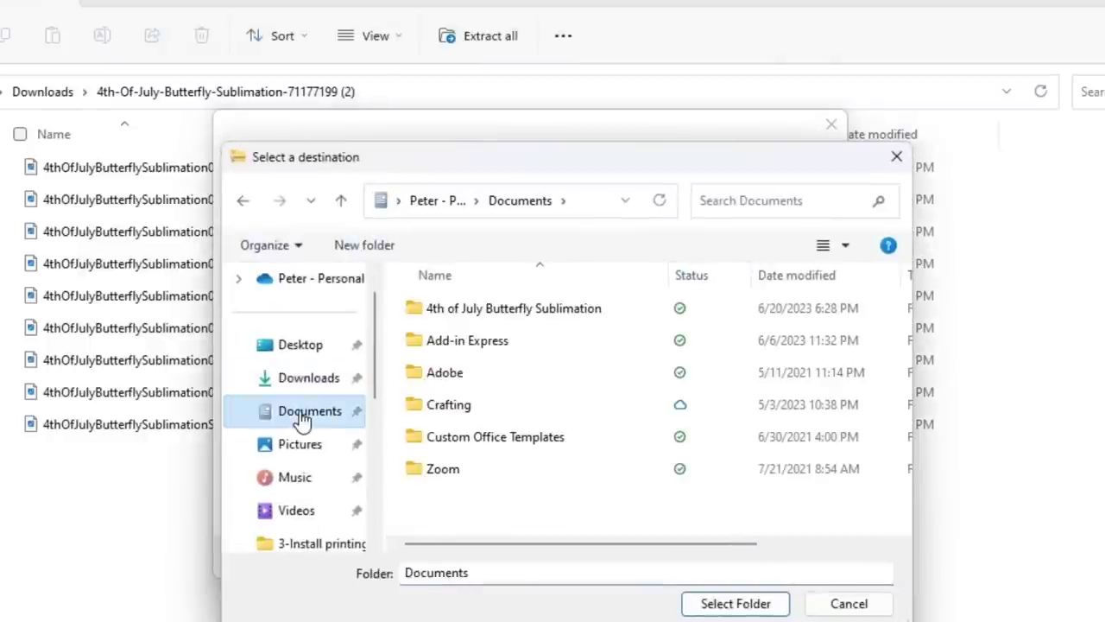
pyautogui.doubleClick(446, 407)
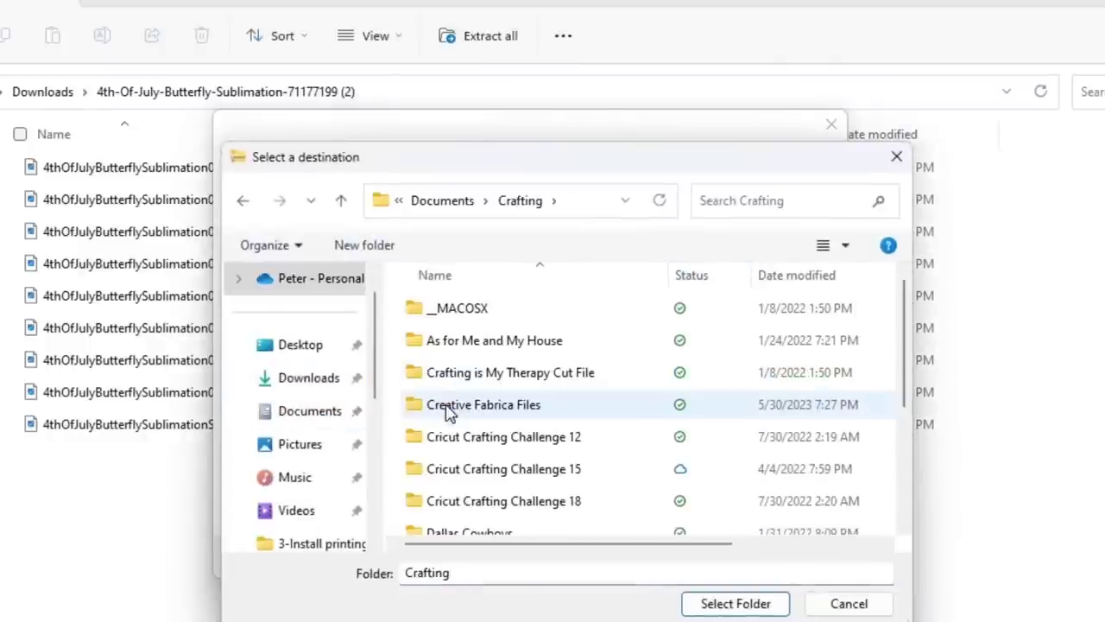
pyautogui.doubleClick(448, 411)
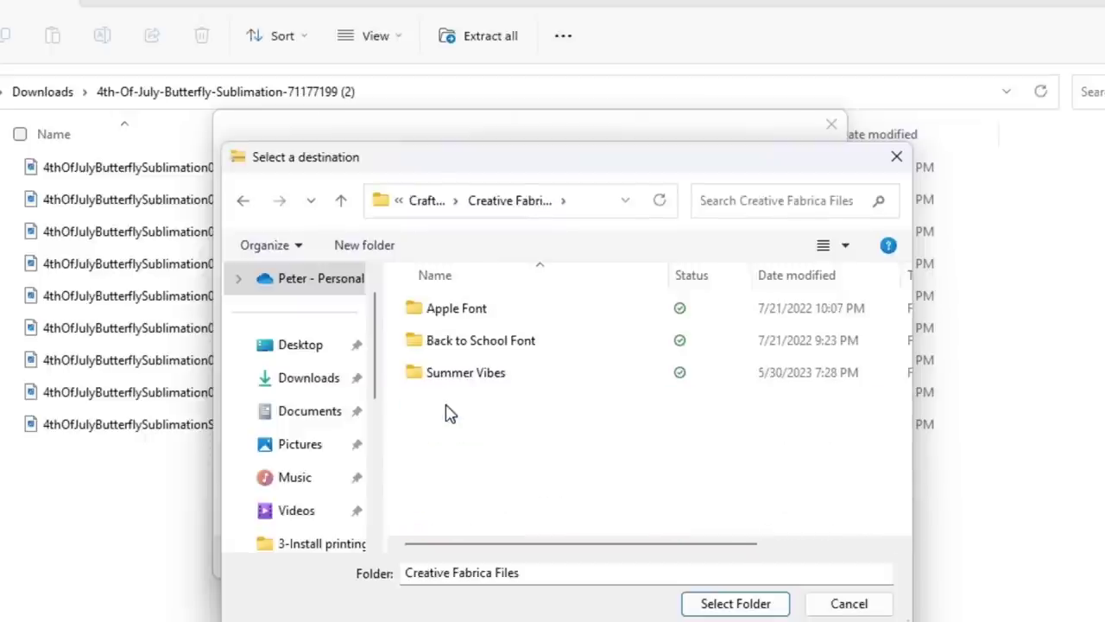
# Create a folder named "4th of July Butterfly" in Creative Fabrica Files and extract the zip's images into it
pyautogui.click(382, 252)
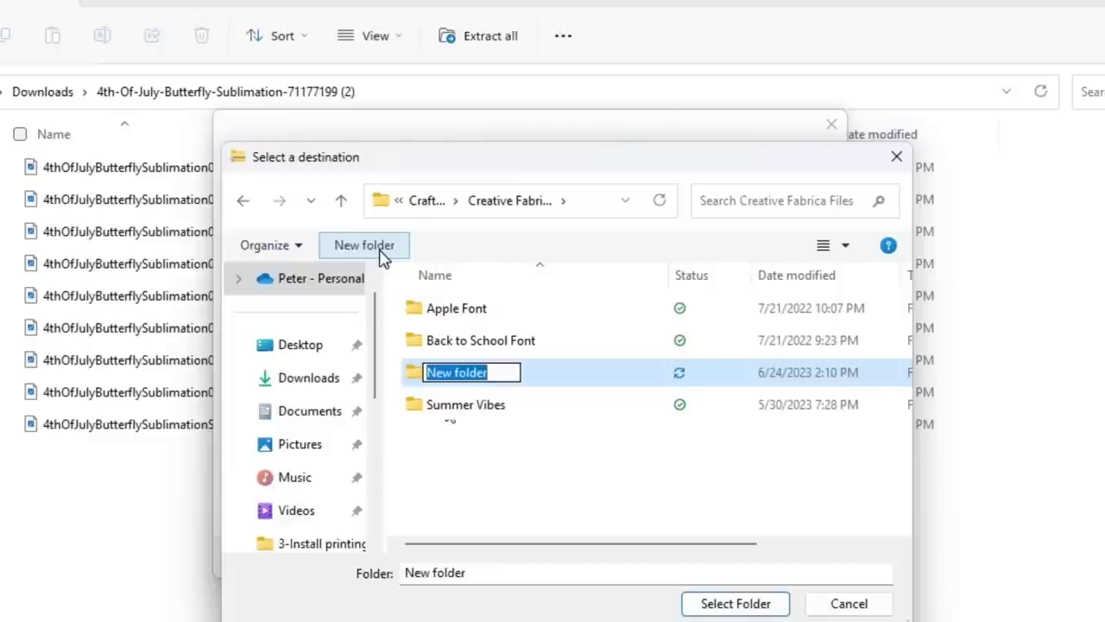
pyautogui.write('4th of J')
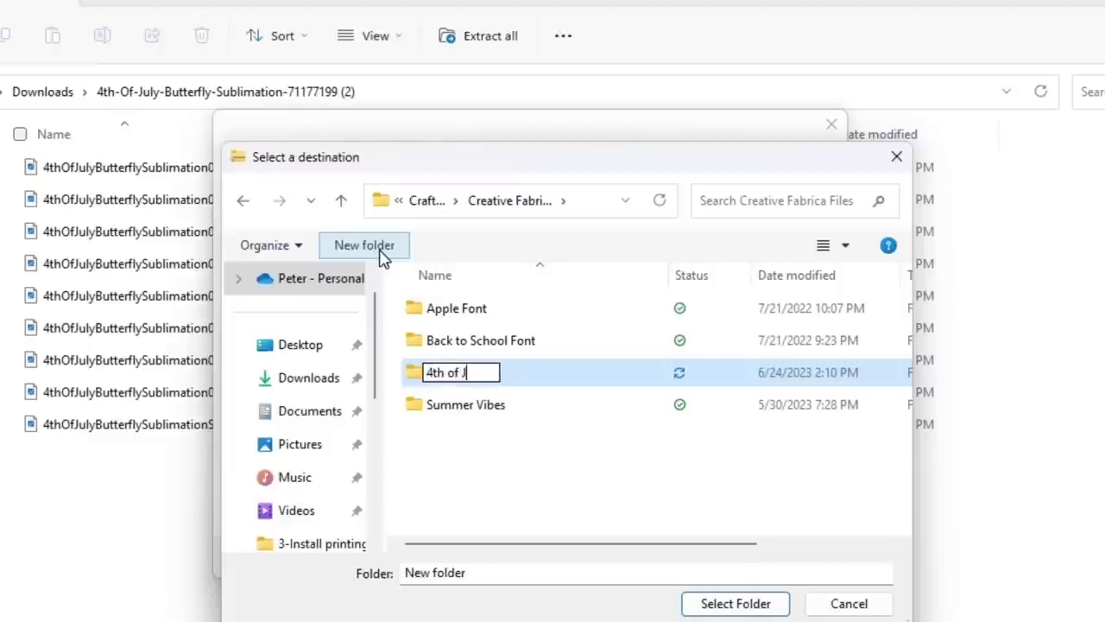
pyautogui.write('uly Bu')
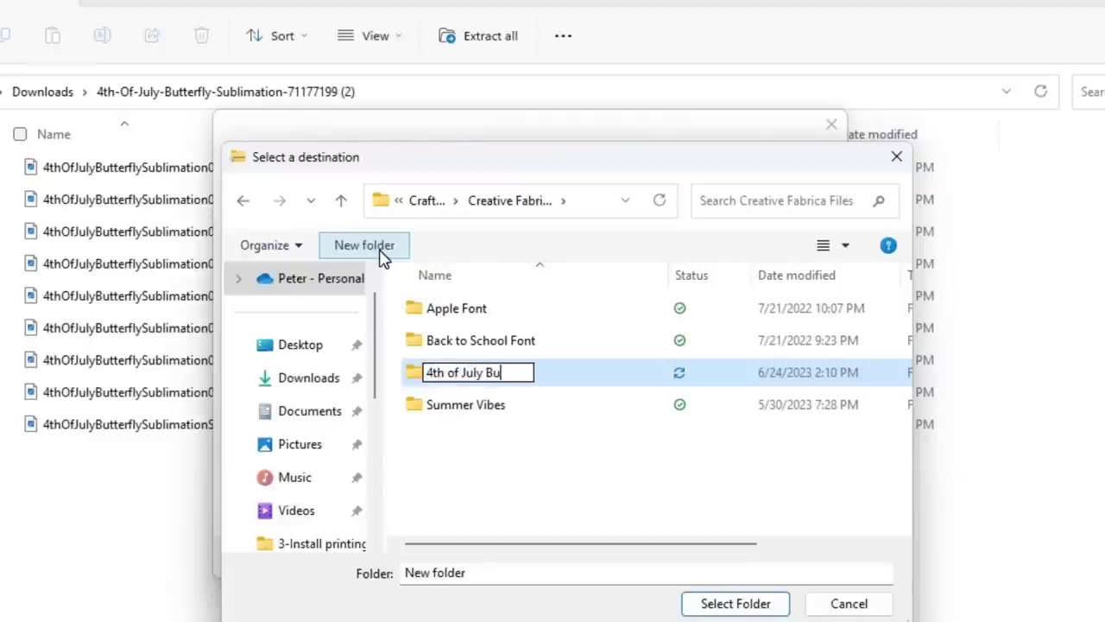
pyautogui.write('tterfly')
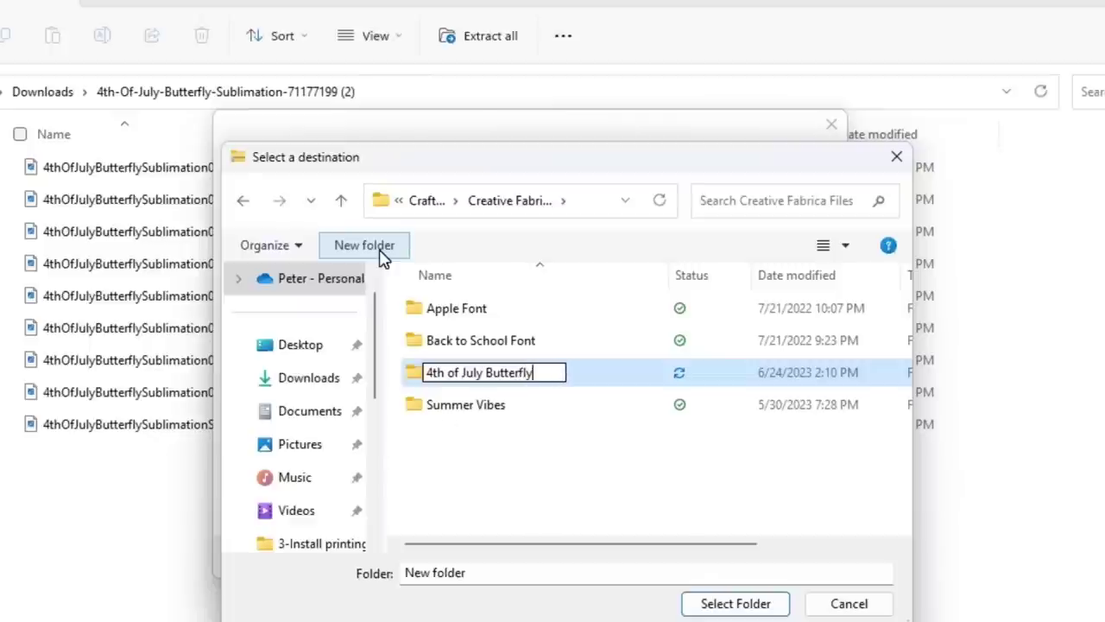
pyautogui.click(523, 452)
pyautogui.click(541, 383)
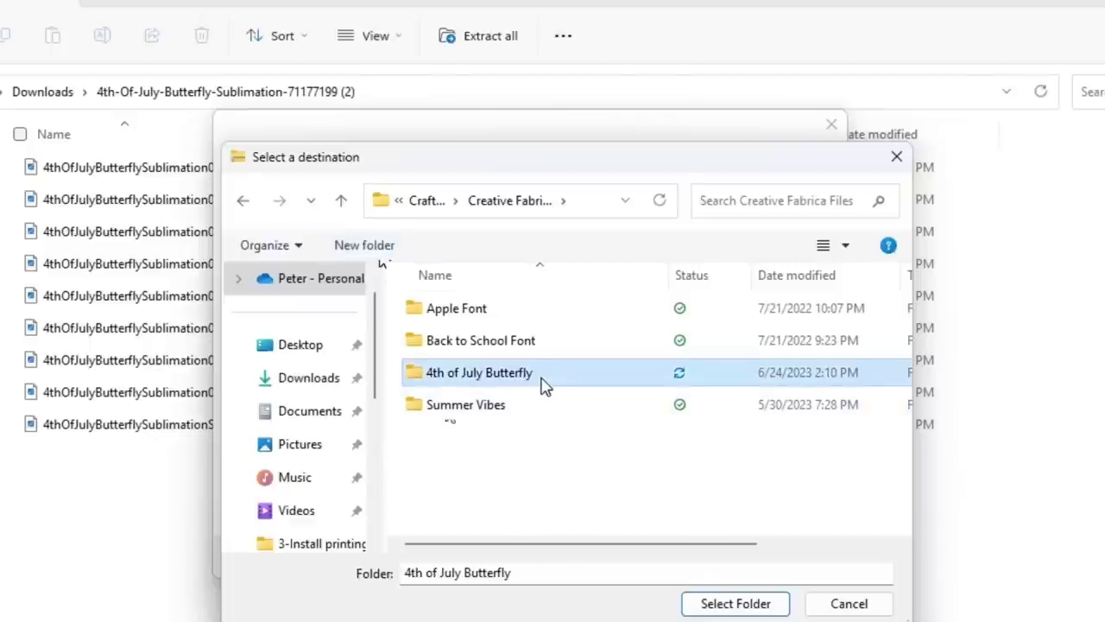
pyautogui.click(732, 606)
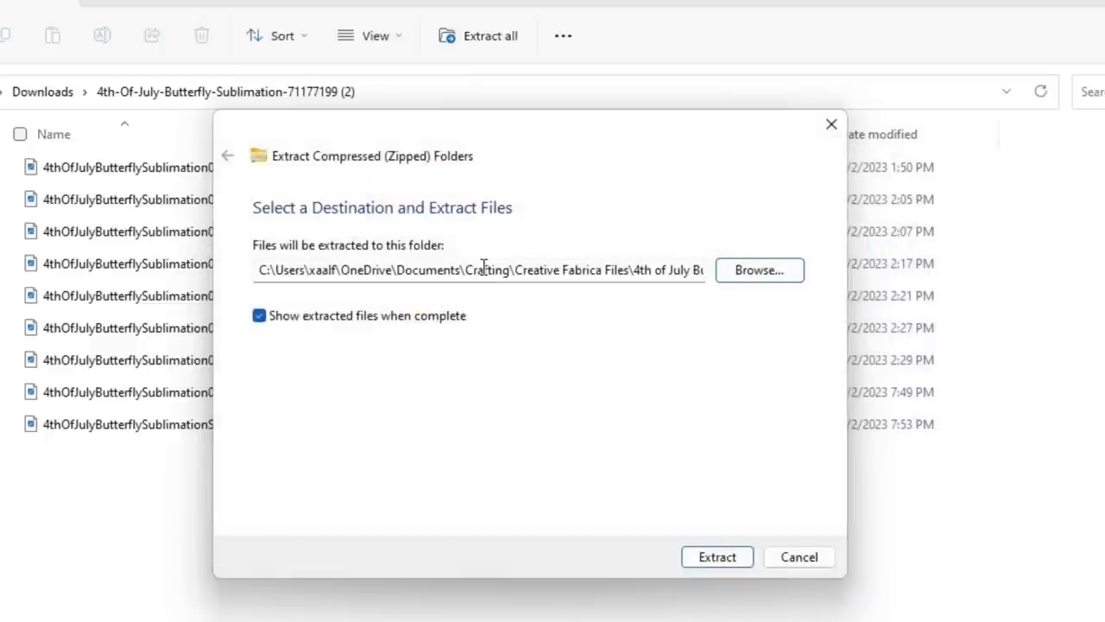
pyautogui.click(741, 560)
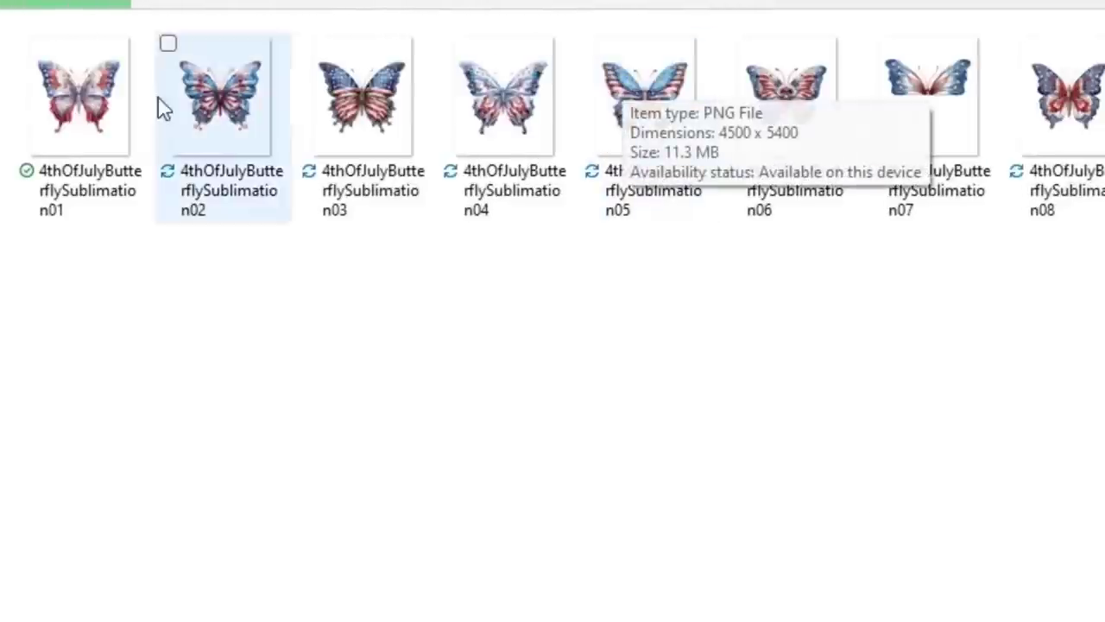
# Switch to DTG RIP and open 4thOfJulyButterflySublimation03 from the Documents > Crafting > Creative Fabrica Files > 4th of July Butterfly folder
pyautogui.moveTo(550, 136)
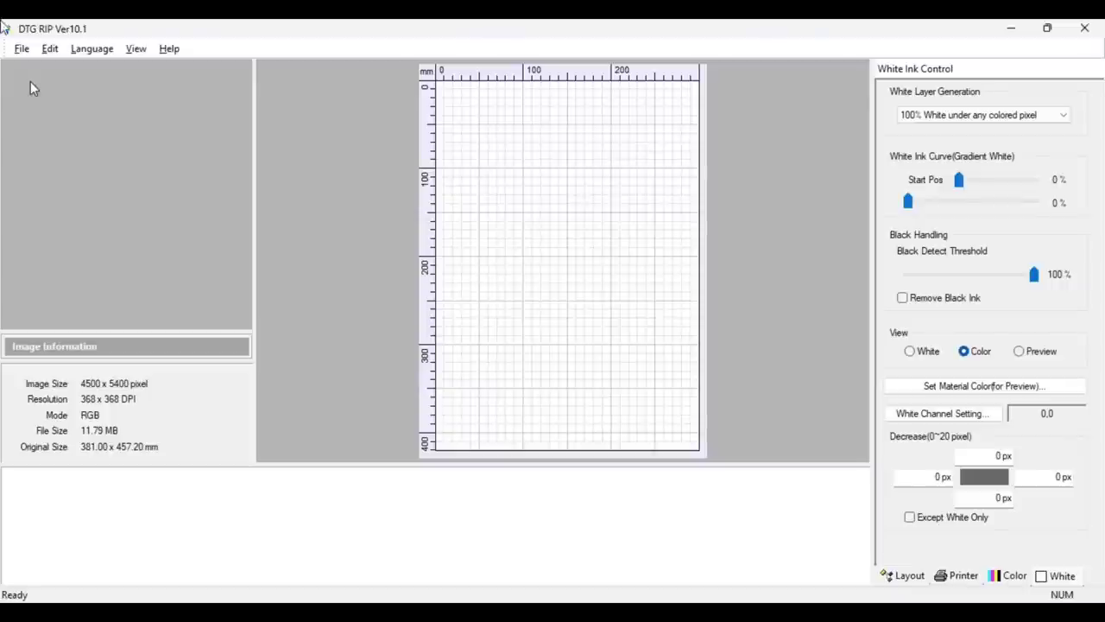
pyautogui.click(22, 49)
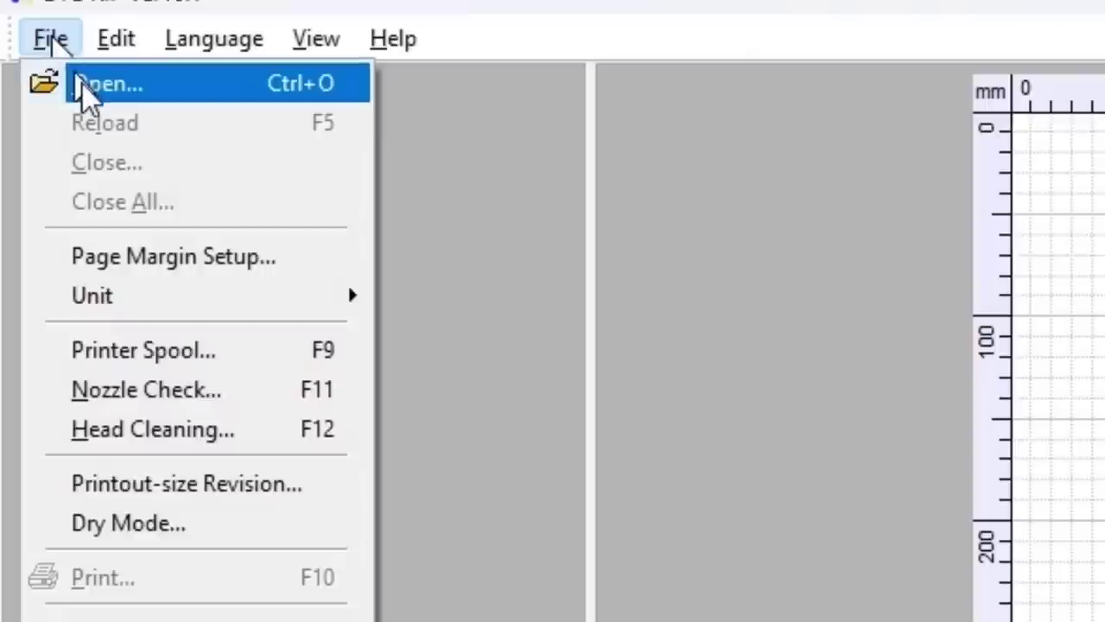
pyautogui.click(35, 68)
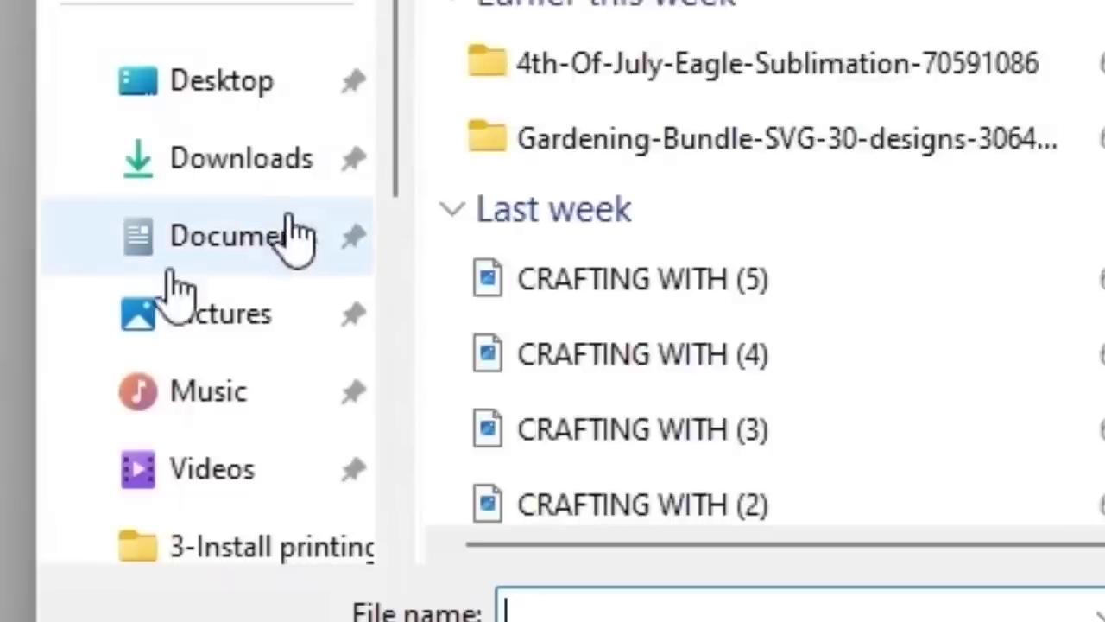
pyautogui.click(274, 254)
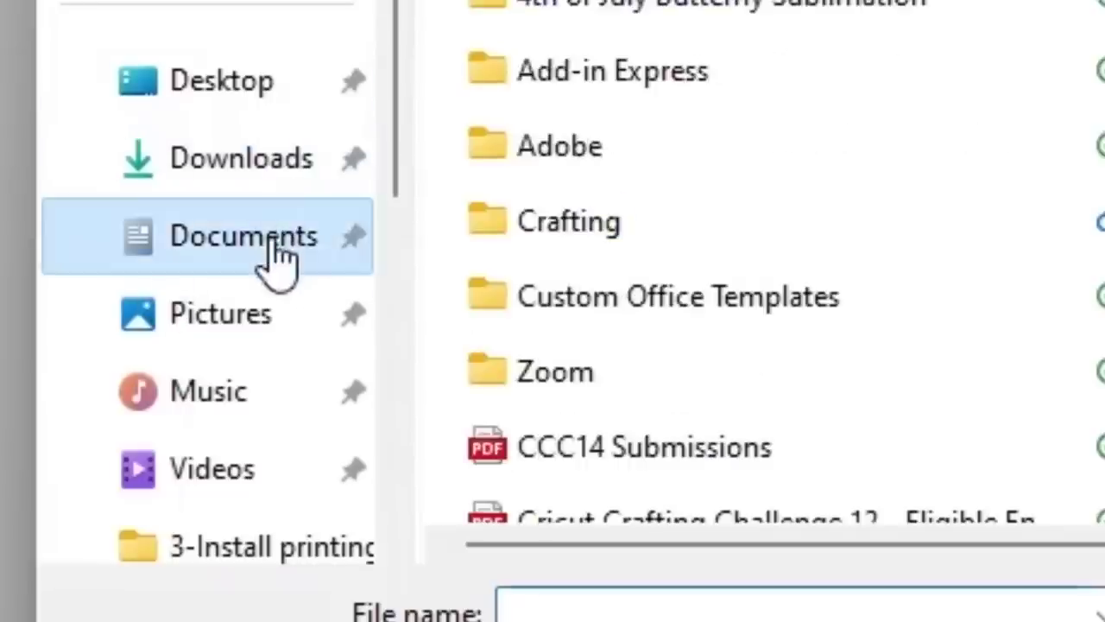
pyautogui.doubleClick(582, 226)
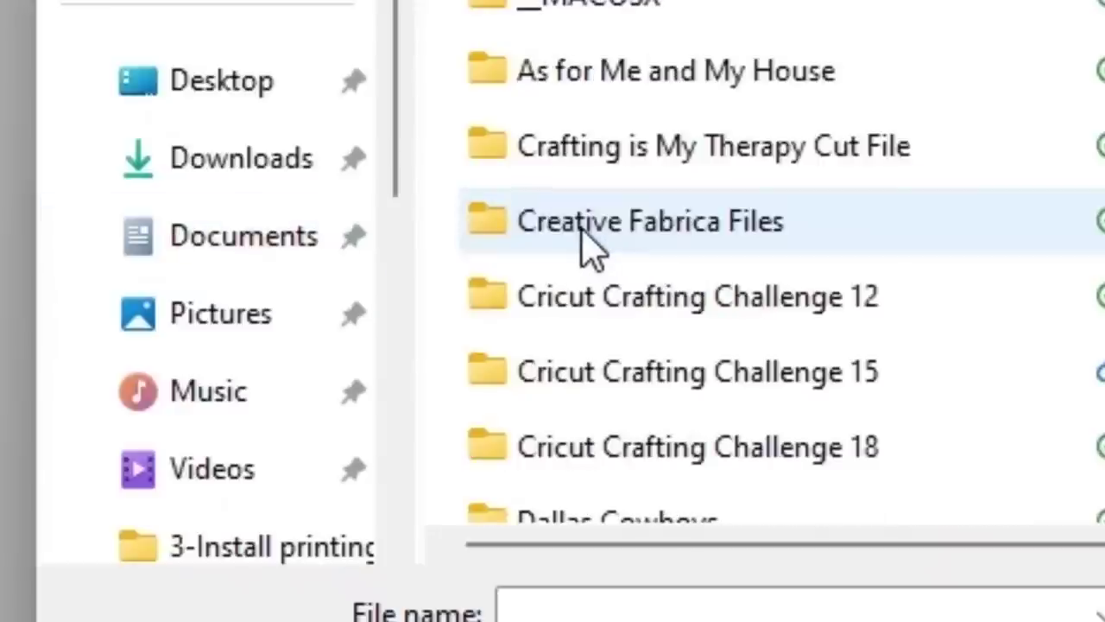
pyautogui.doubleClick(585, 239)
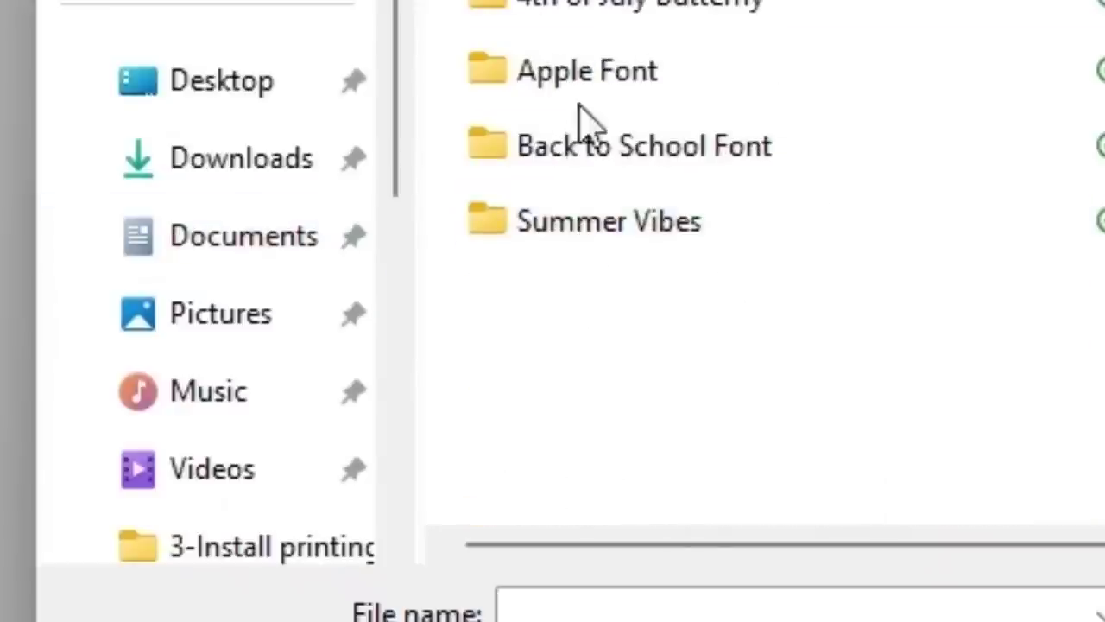
pyautogui.doubleClick(543, 17)
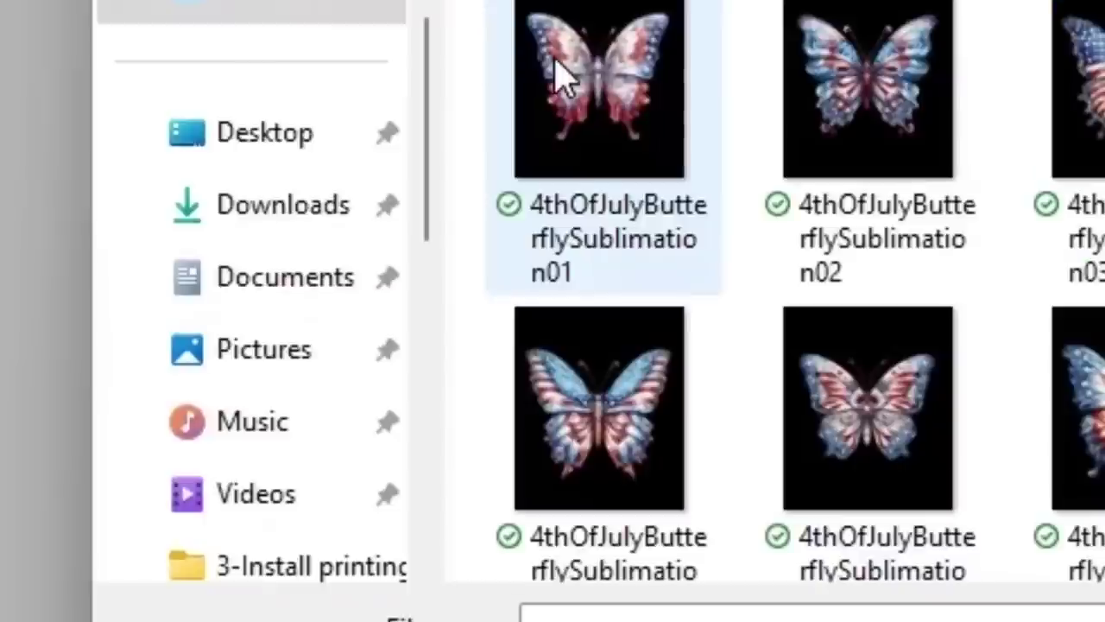
pyautogui.click(1085, 206)
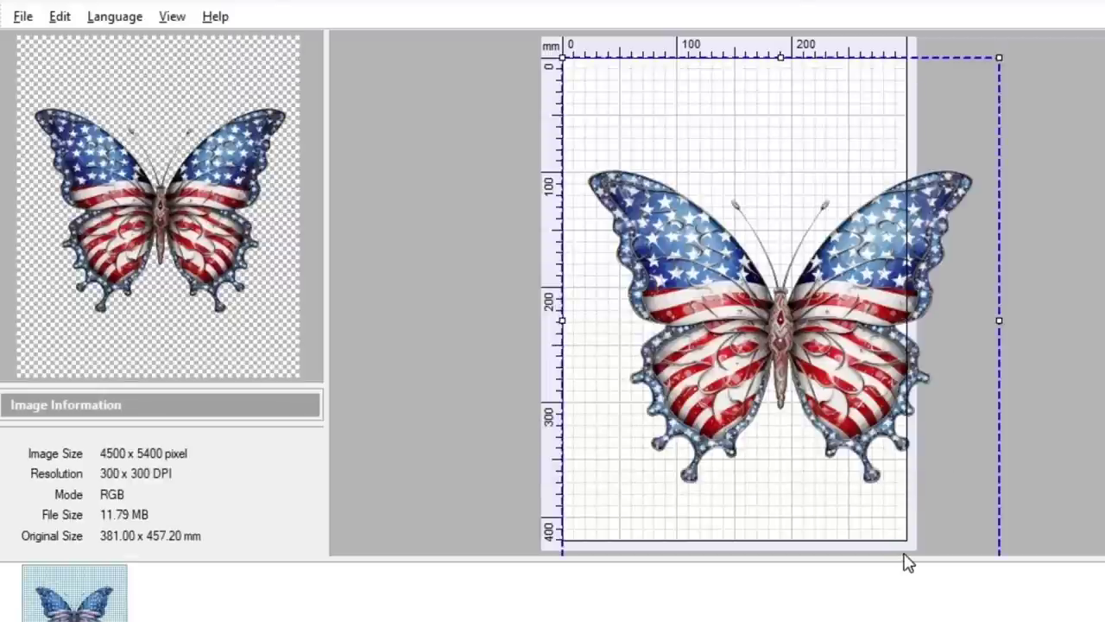
pyautogui.click(24, 16)
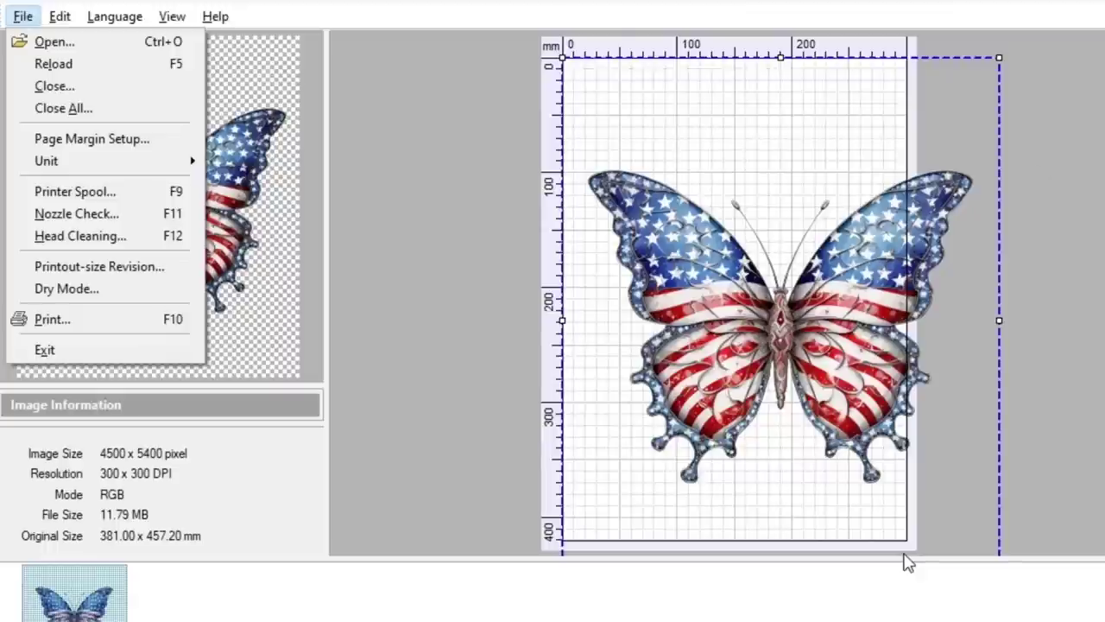
pyautogui.click(23, 17)
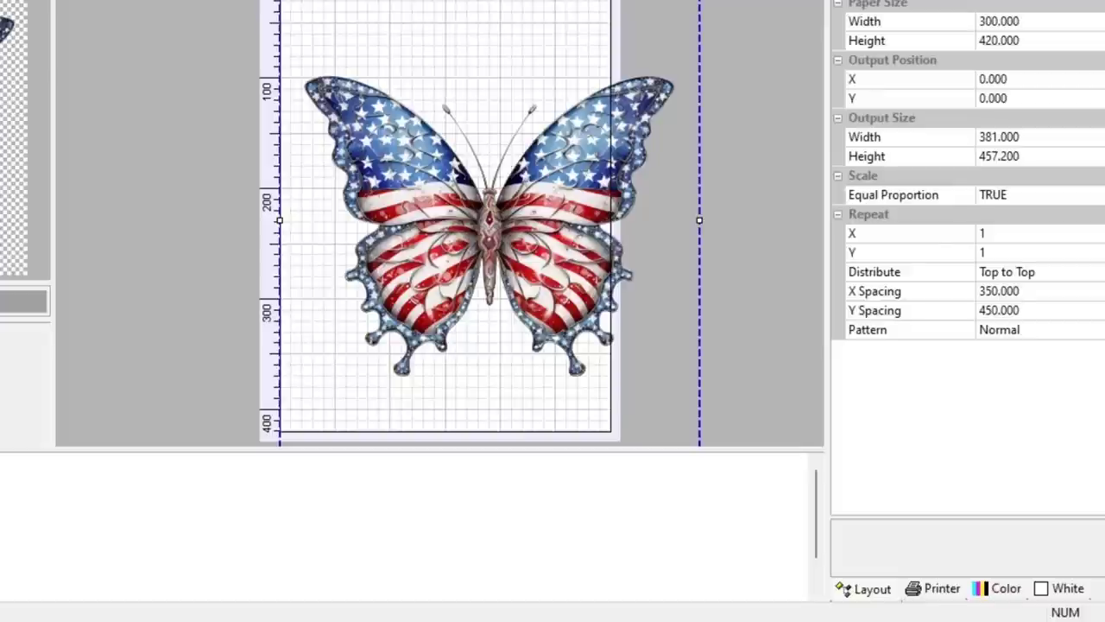
# Scale the butterfly image down proportionally by its corner to about 315 mm wide and 378 mm high
pyautogui.moveTo(700, 2); pyautogui.dragTo(625, 12)
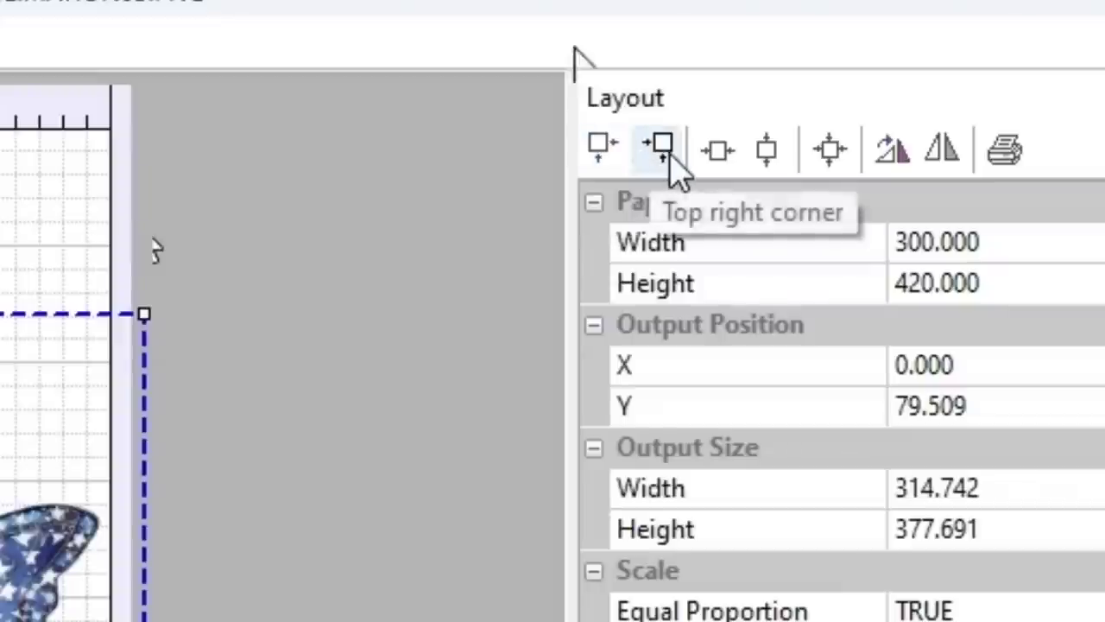
# Align the butterfly image to the page's top right corner
pyautogui.click(664, 151)
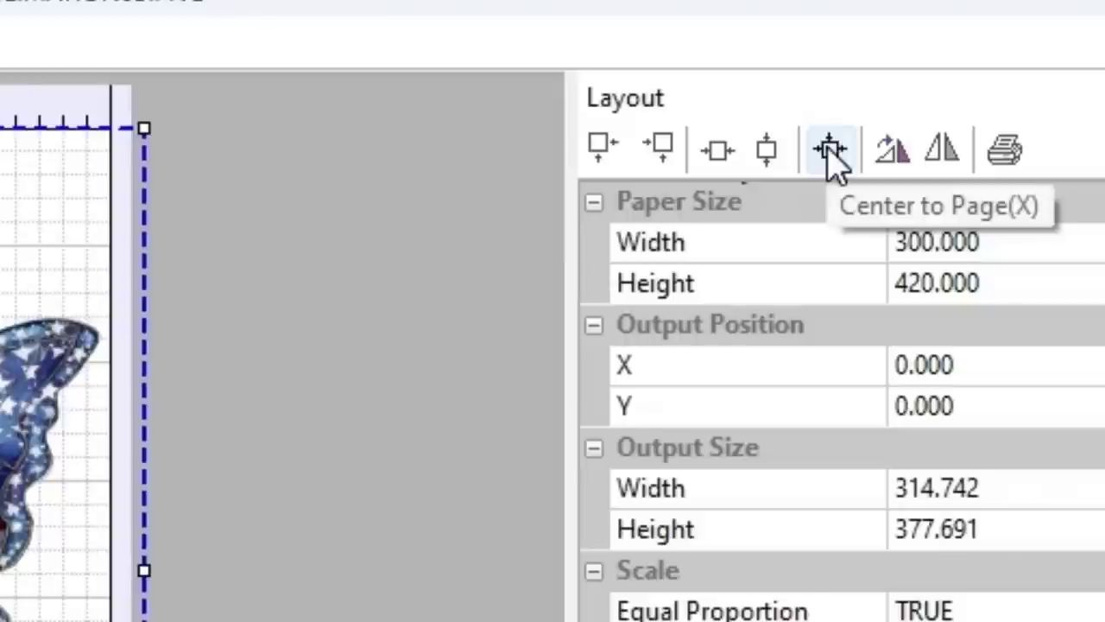
# Rotate the butterfly image through a full turn in four quarter-turn steps and mirror it
pyautogui.click(903, 152)
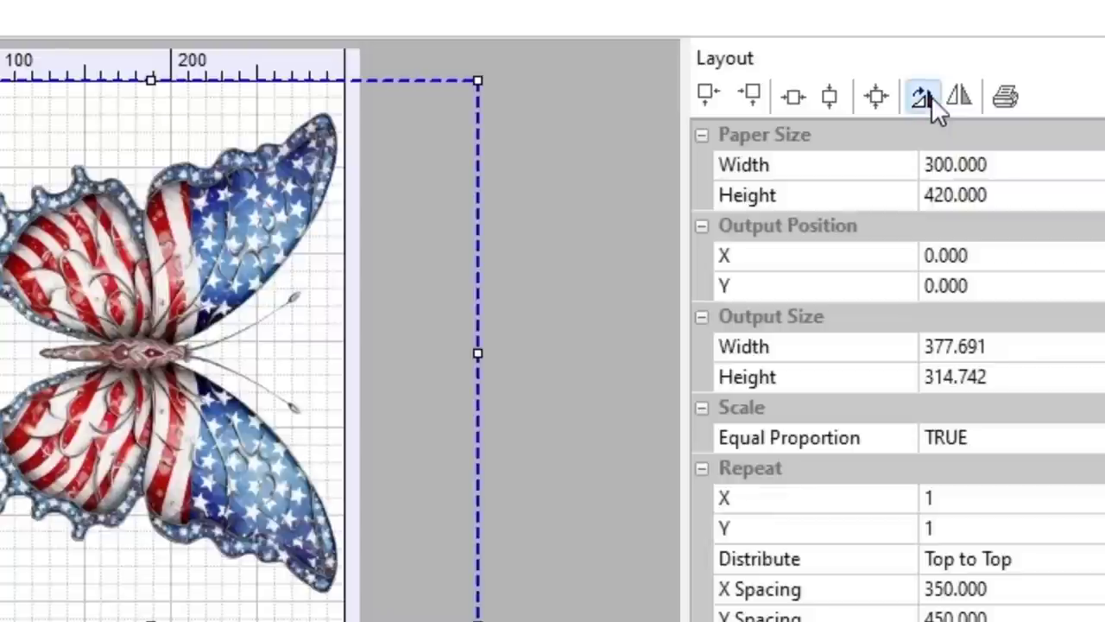
pyautogui.click(931, 96)
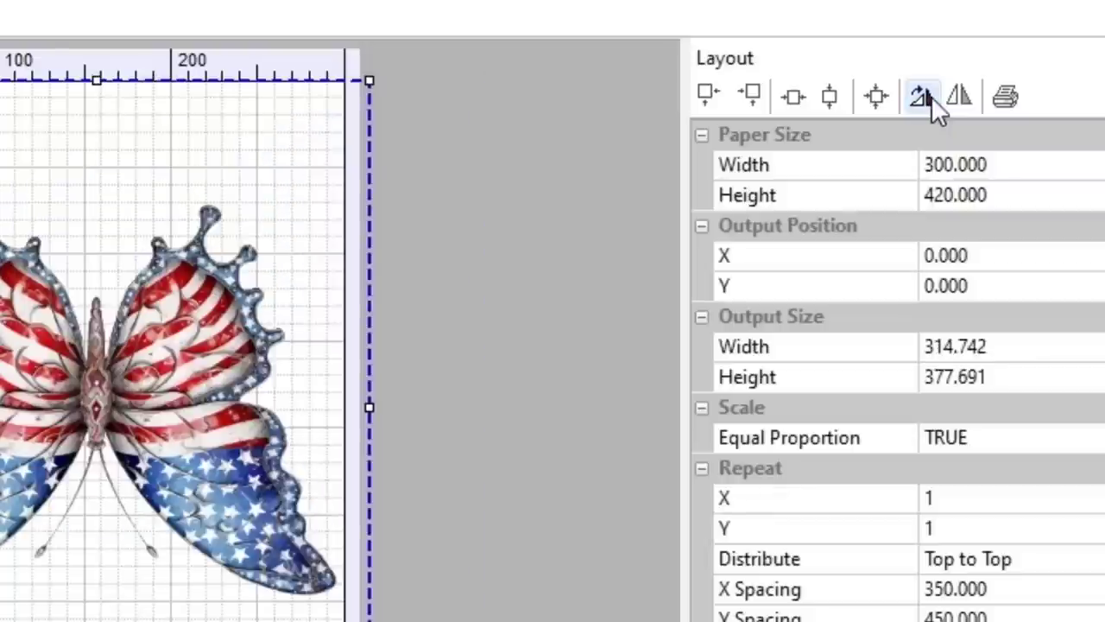
pyautogui.click(931, 96)
pyautogui.click(931, 96)
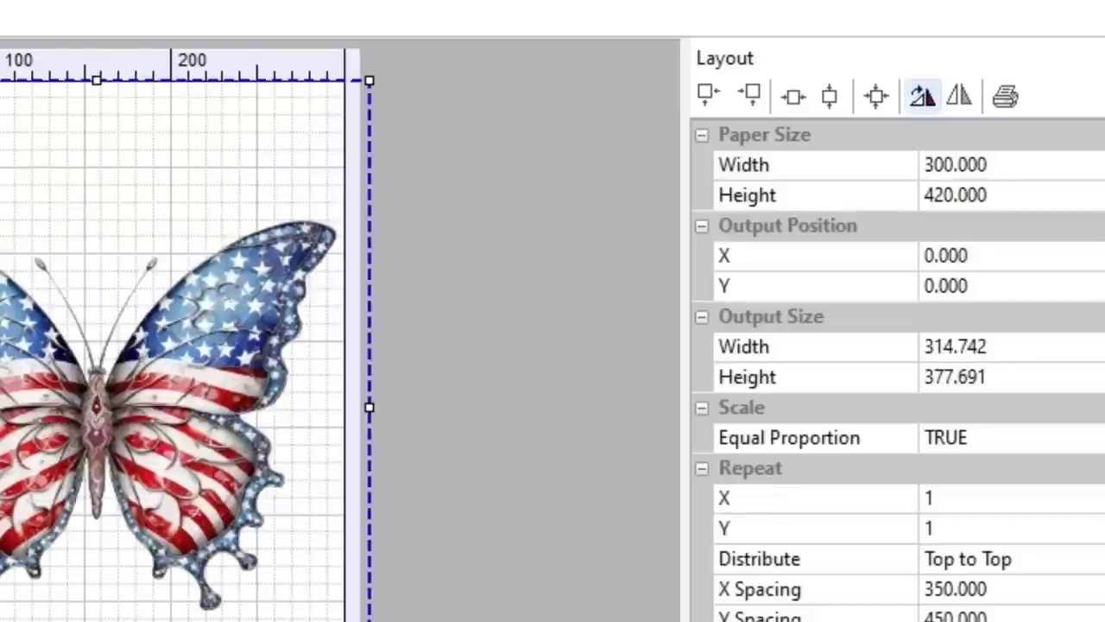
pyautogui.click(962, 96)
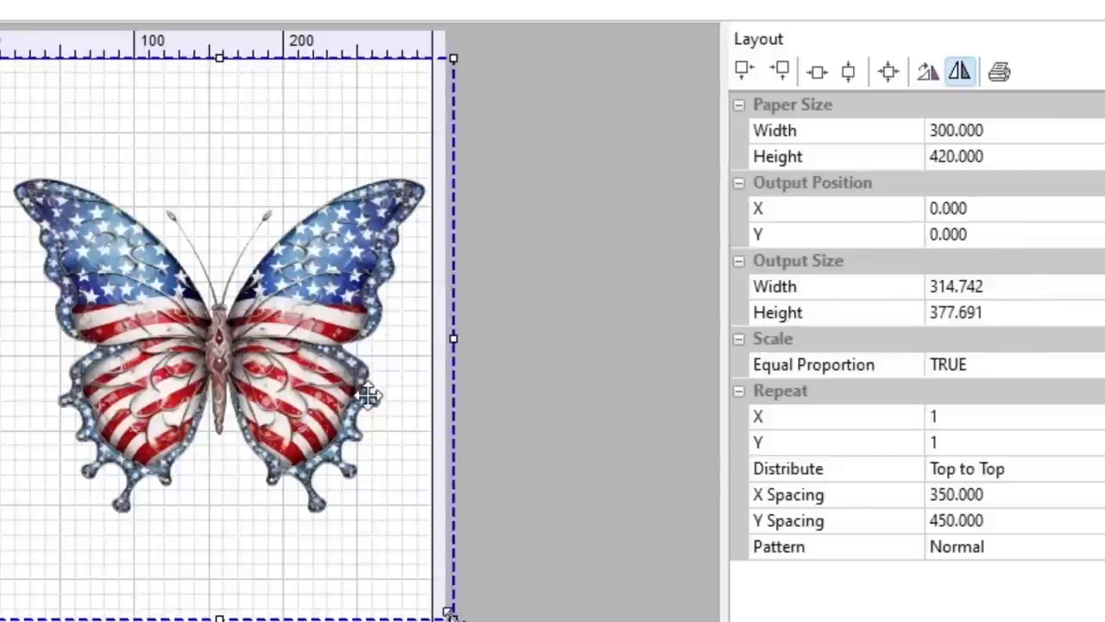
# Enlarge the butterfly to about 367 by 441 mm, scale it back to about 315 by 378 mm, and return it to X 0, Y 0
pyautogui.moveTo(451, 615); pyautogui.dragTo(531, 621)
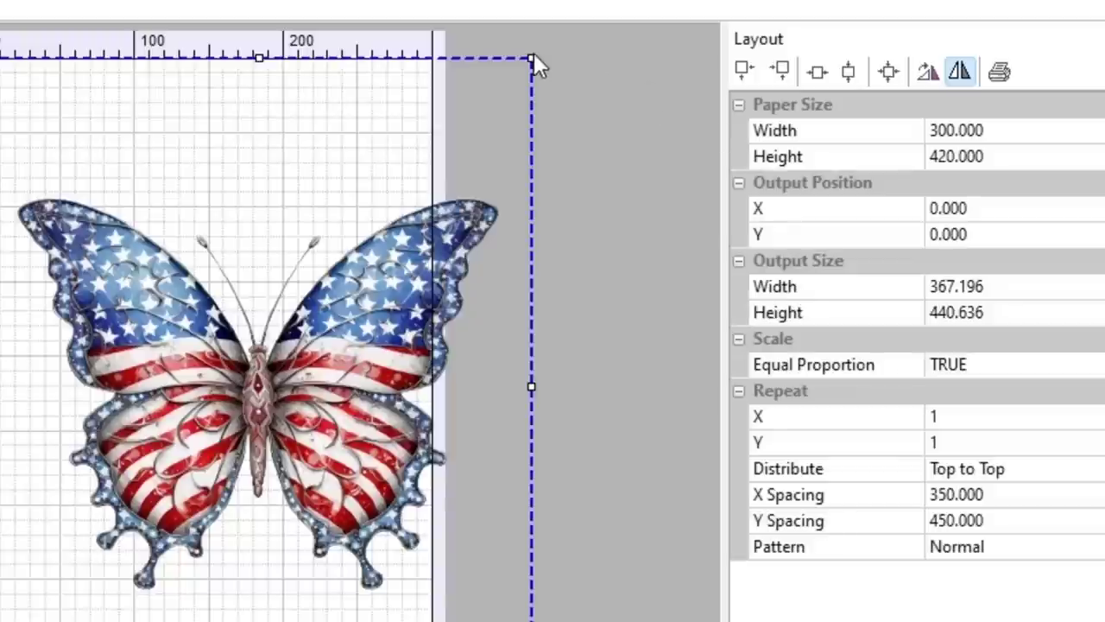
pyautogui.moveTo(532, 58); pyautogui.dragTo(452, 99)
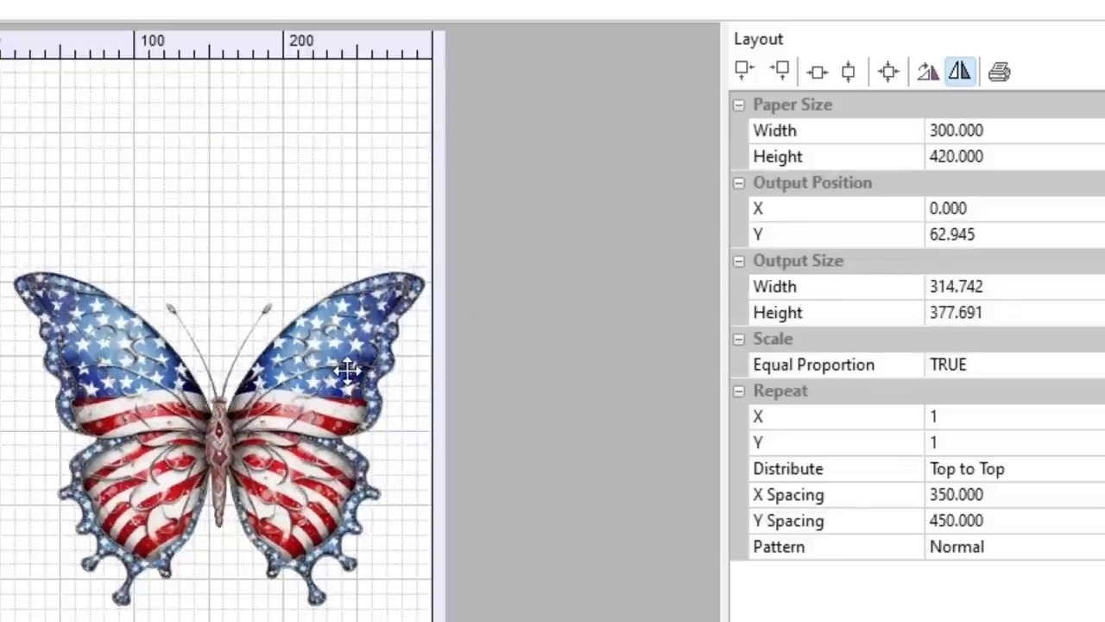
pyautogui.moveTo(340, 328); pyautogui.dragTo(311, 223)
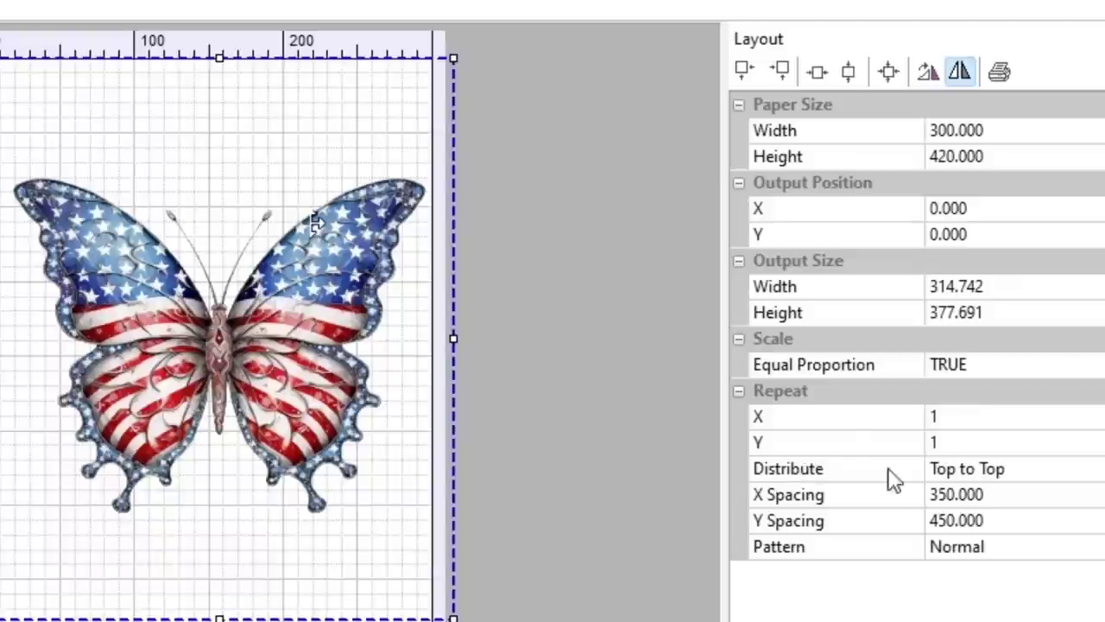
# Set the repeat distribution to Spacing and check the pattern options, keeping Normal
pyautogui.click(1058, 471)
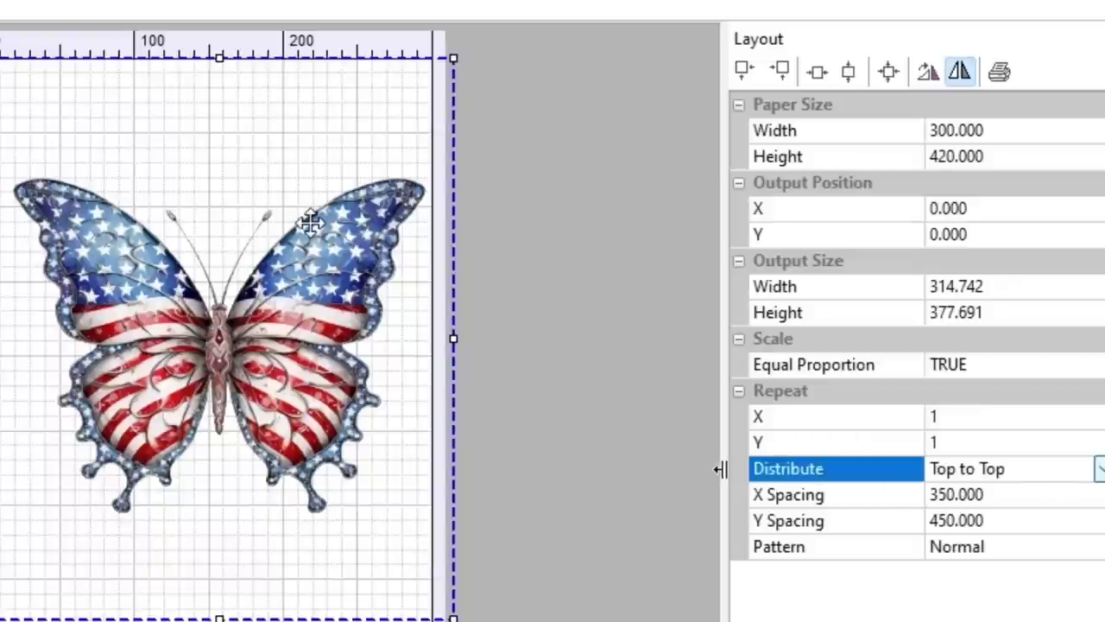
pyautogui.click(1100, 469)
pyautogui.click(1084, 520)
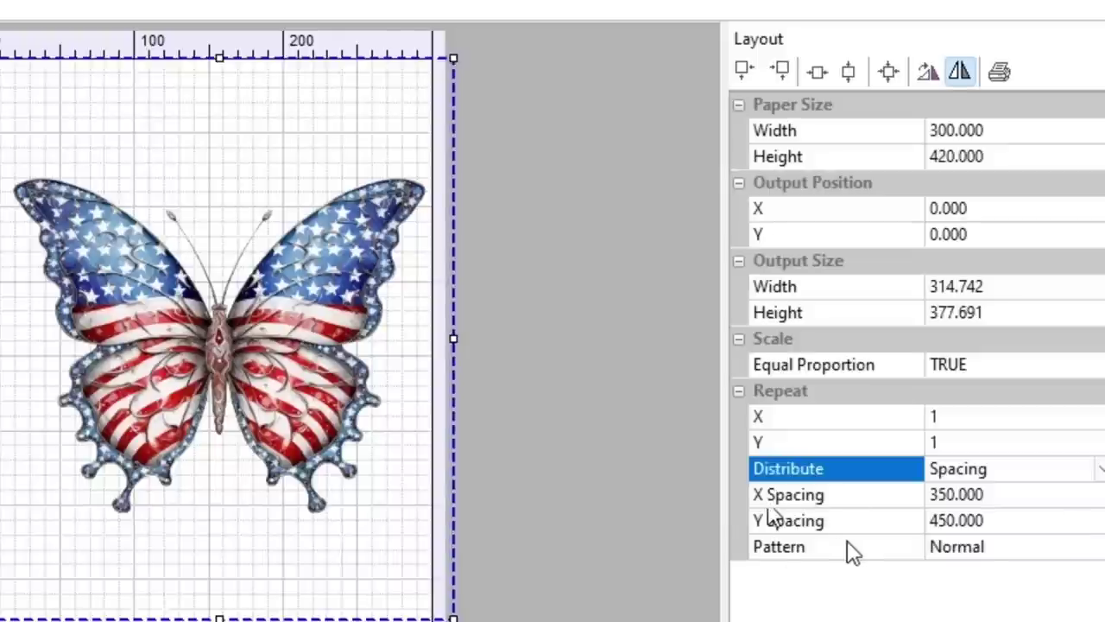
pyautogui.click(1054, 553)
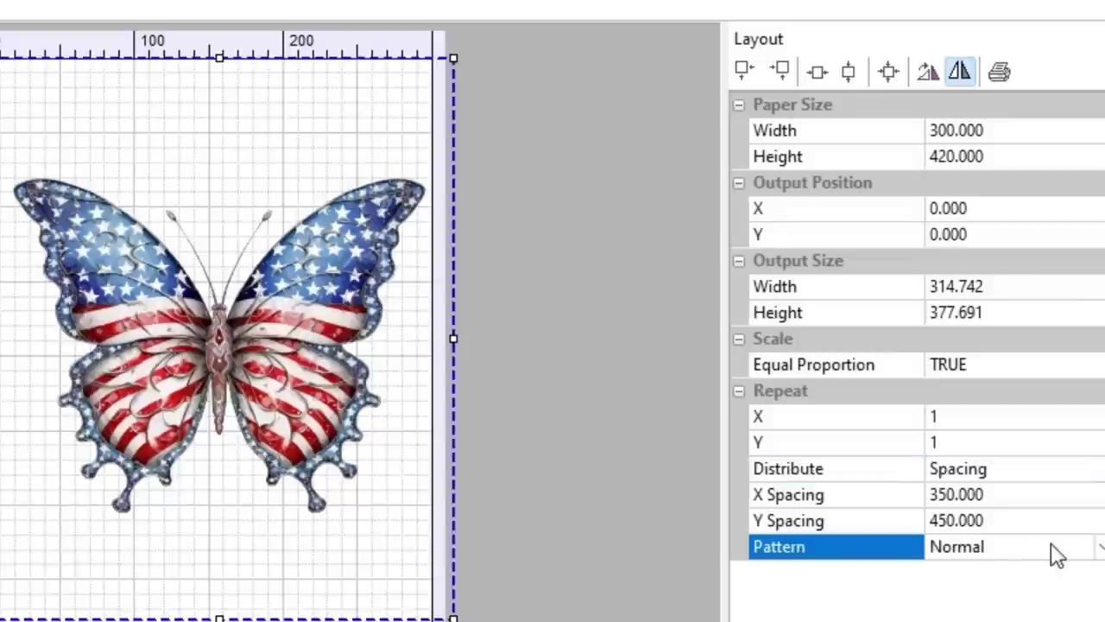
pyautogui.click(1099, 548)
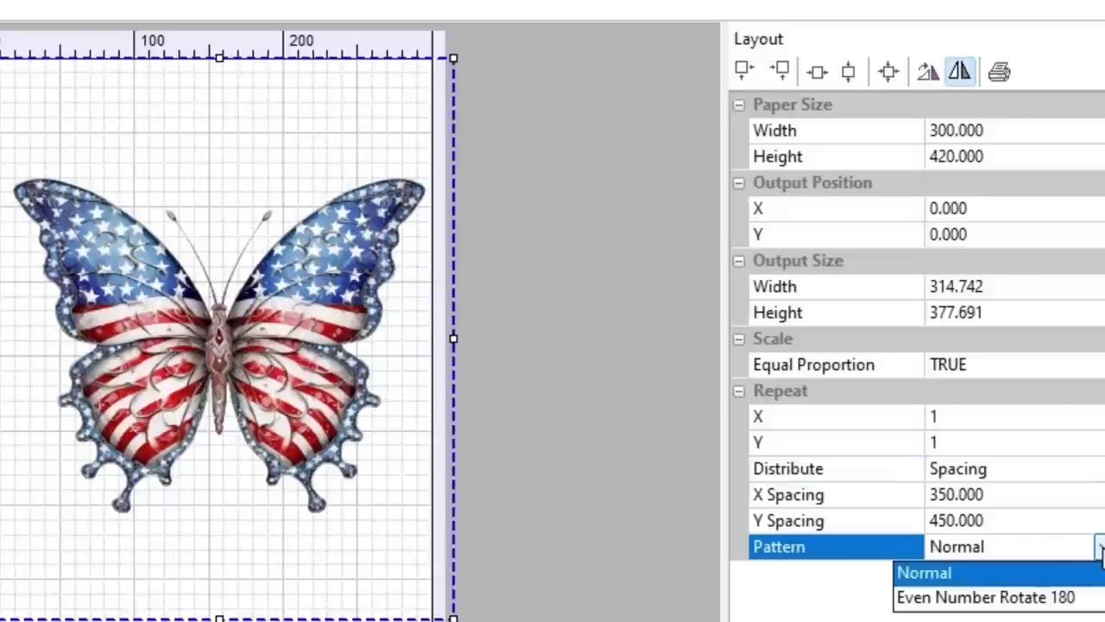
pyautogui.click(1101, 551)
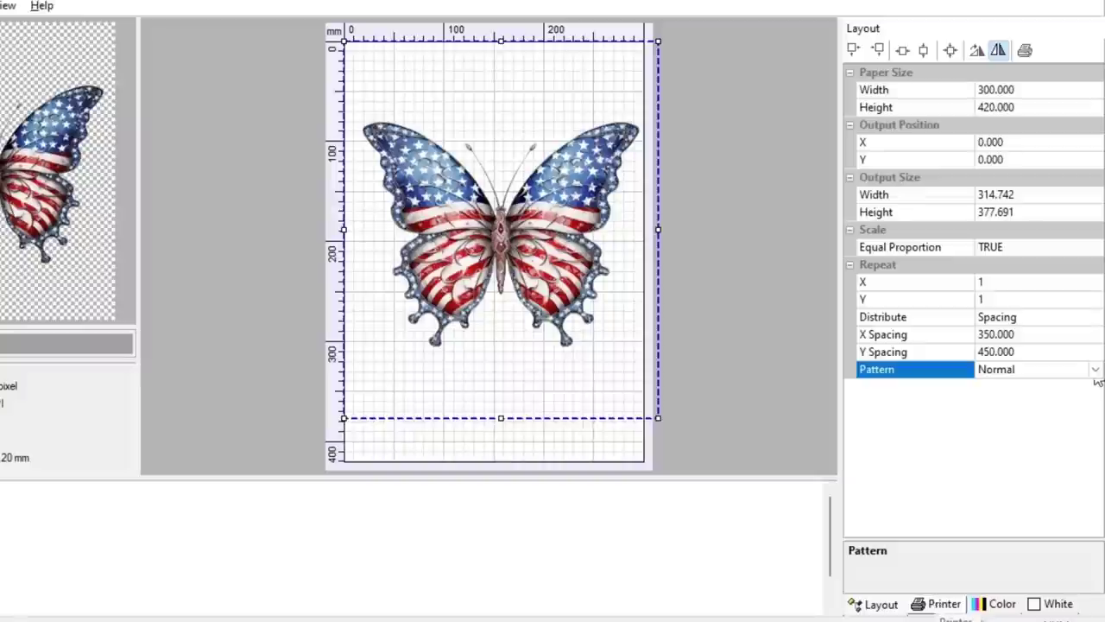
# In the printer settings, set the print speed to Unidirection(L->R) and turn Wave OFF
pyautogui.click(943, 604)
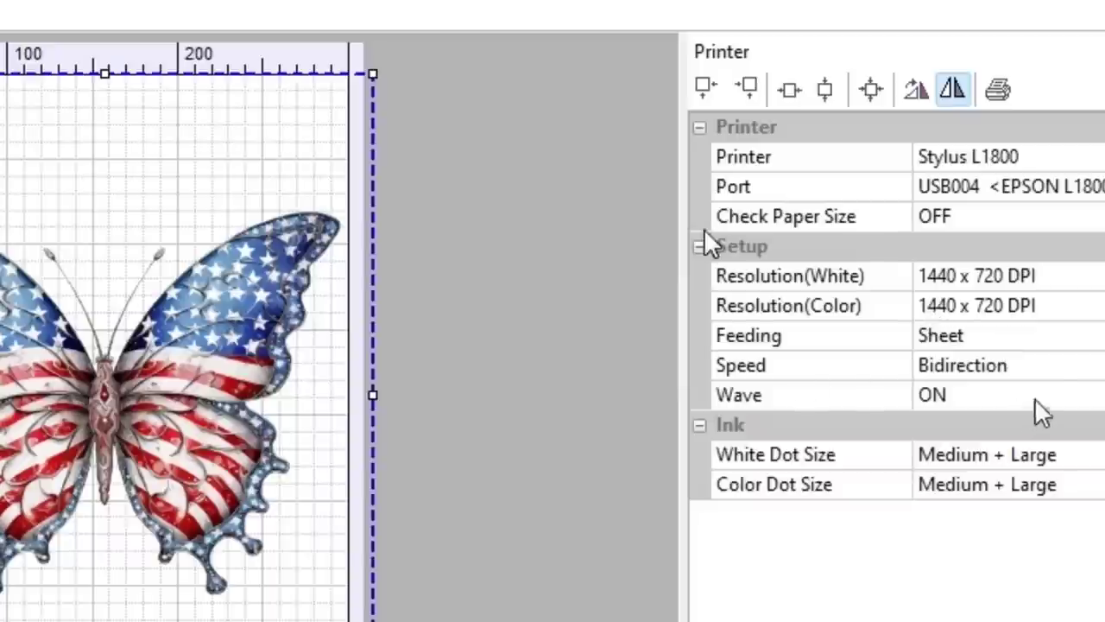
pyautogui.click(1064, 371)
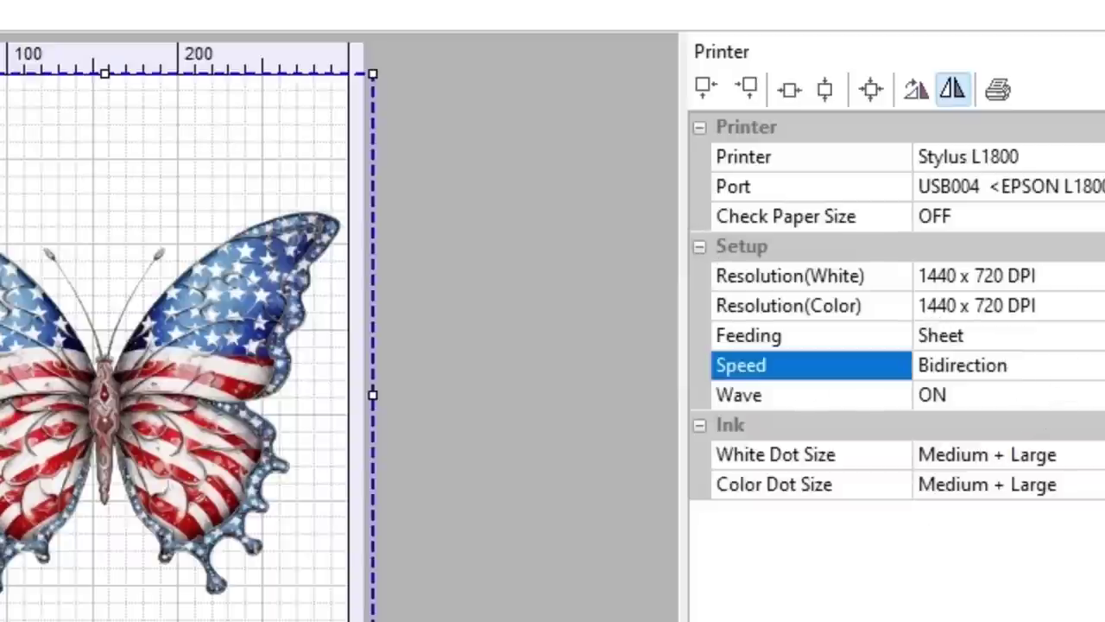
pyautogui.click(1101, 366)
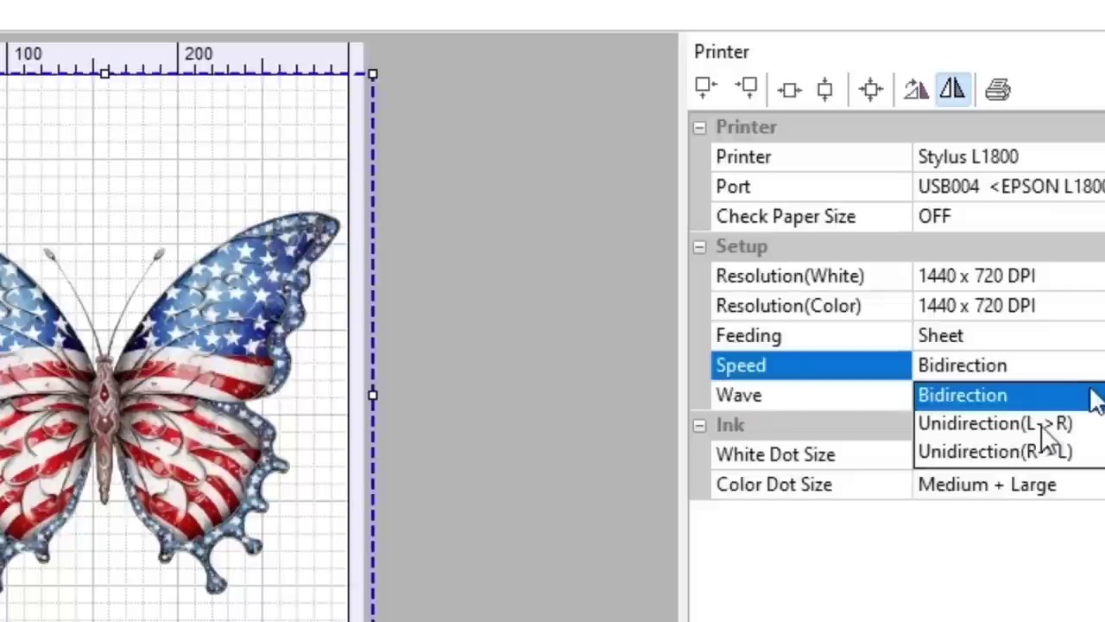
pyautogui.click(996, 422)
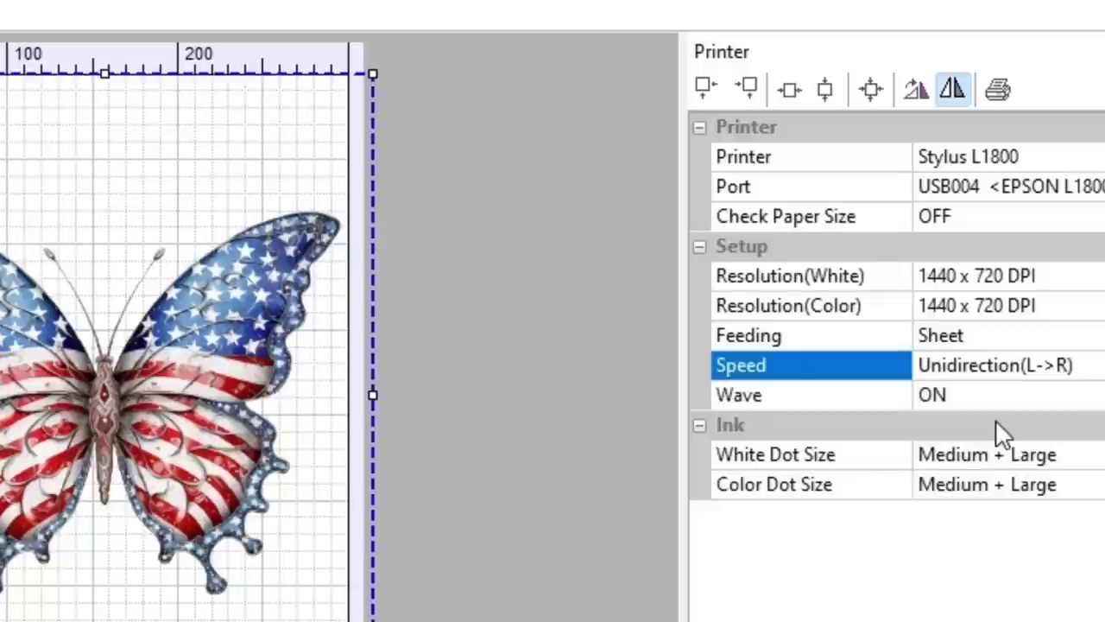
pyautogui.click(943, 397)
pyautogui.click(950, 399)
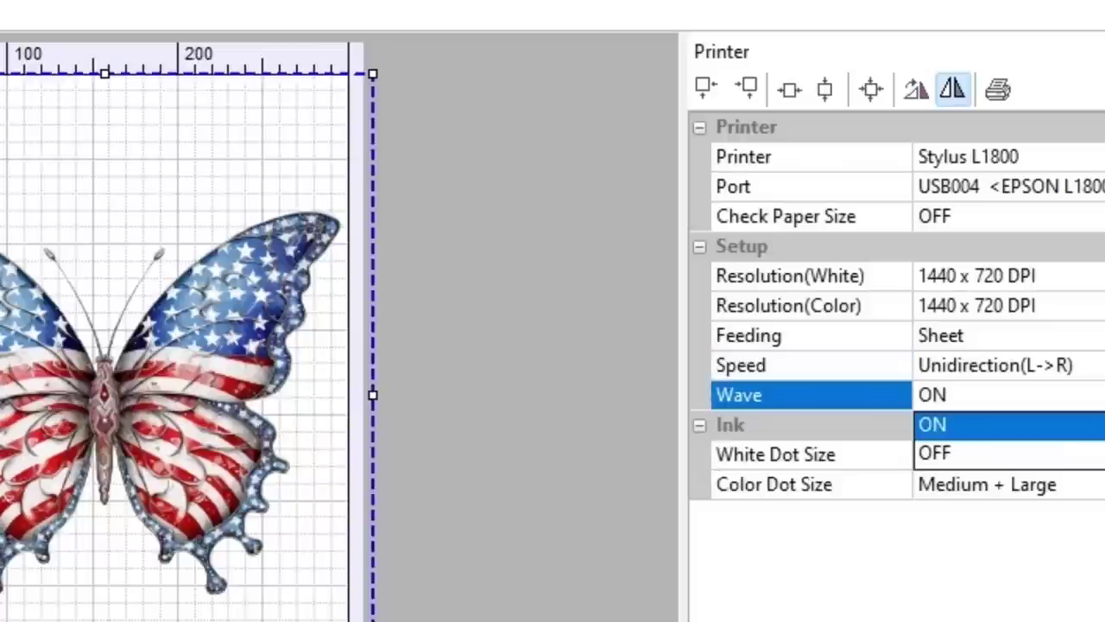
pyautogui.click(1080, 456)
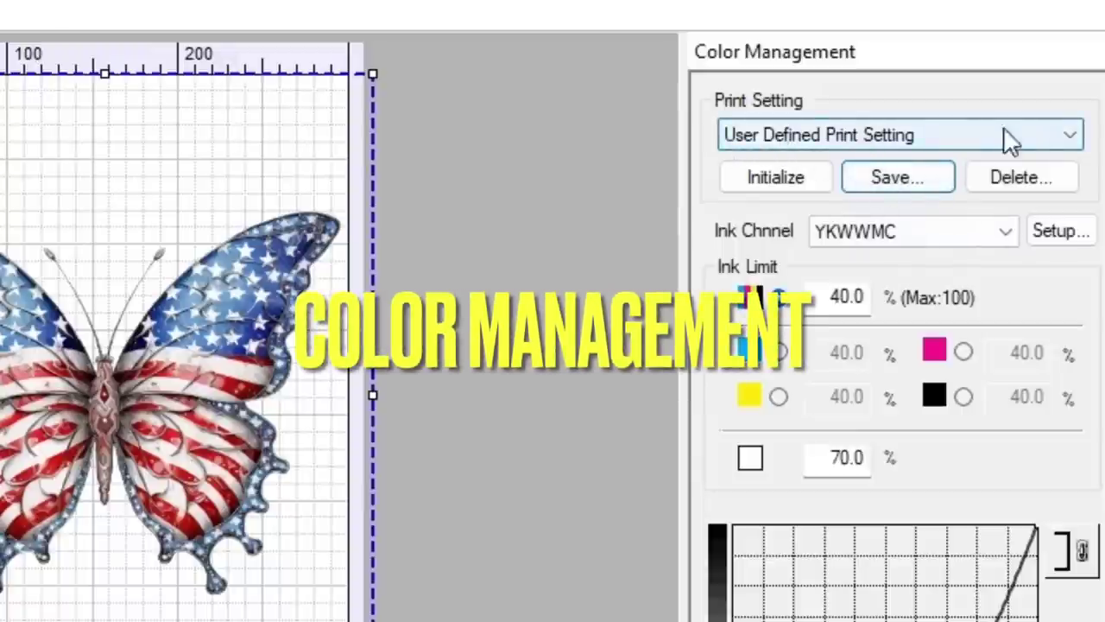
# Load the saved print setting DTF 1800 - June 2023 in the color management settings
pyautogui.click(1070, 139)
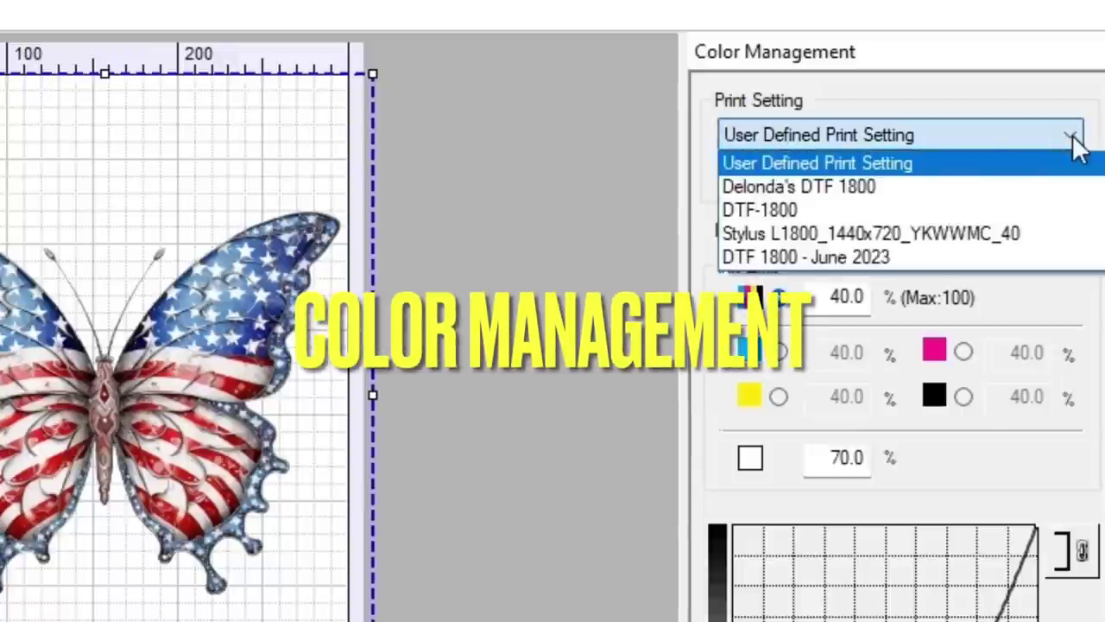
pyautogui.click(744, 257)
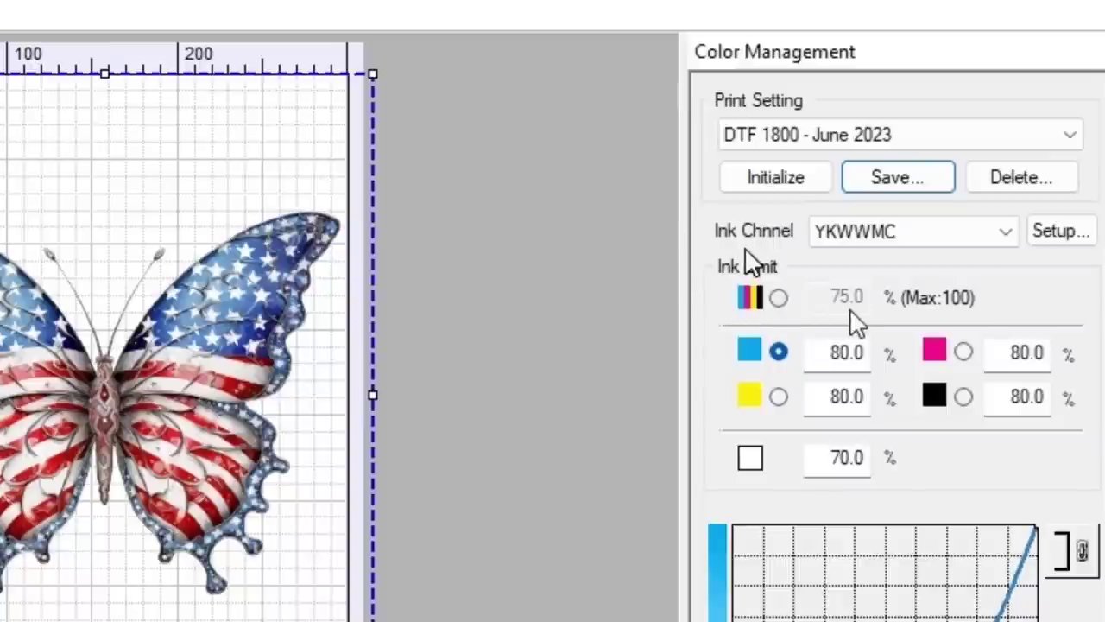
# Try the combined ink limit for all colors and return to the individual color limits with cyan selected
pyautogui.click(778, 298)
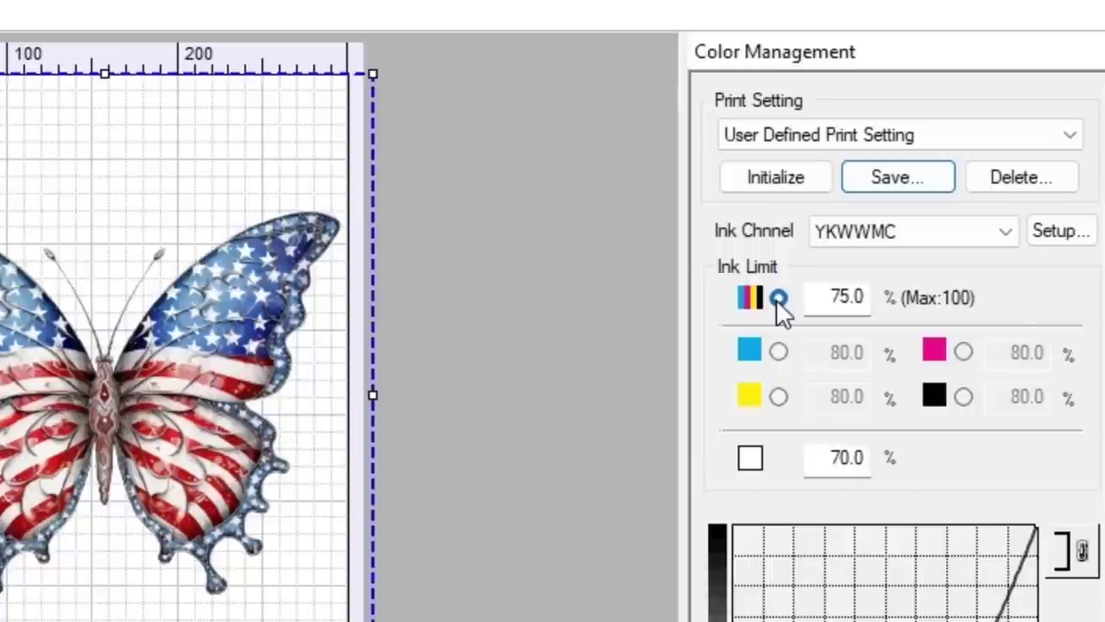
pyautogui.doubleClick(847, 297)
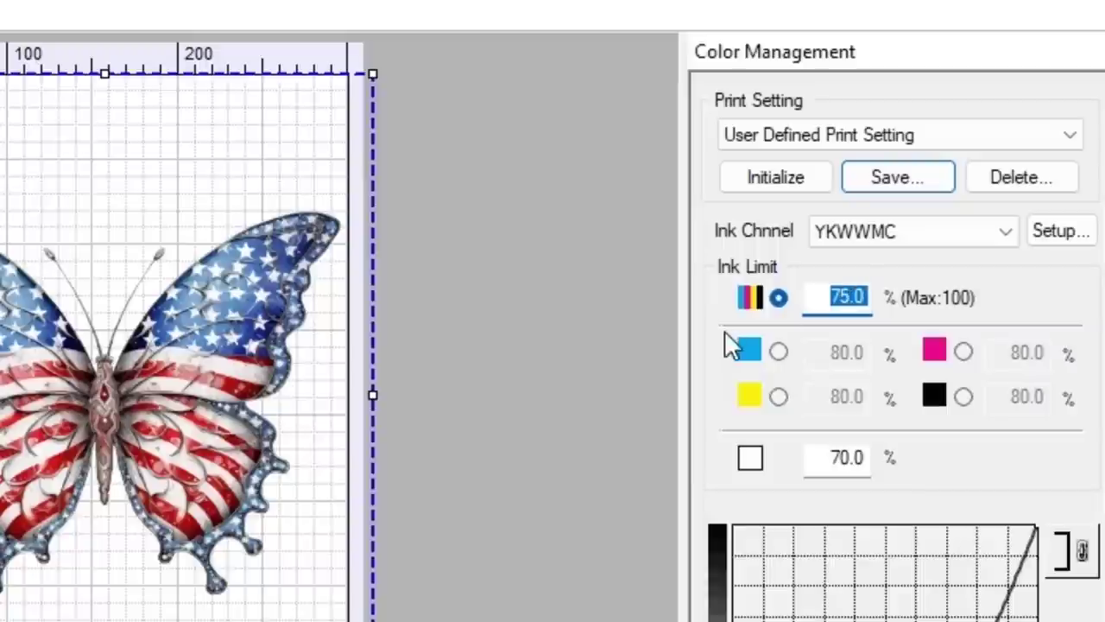
pyautogui.click(779, 354)
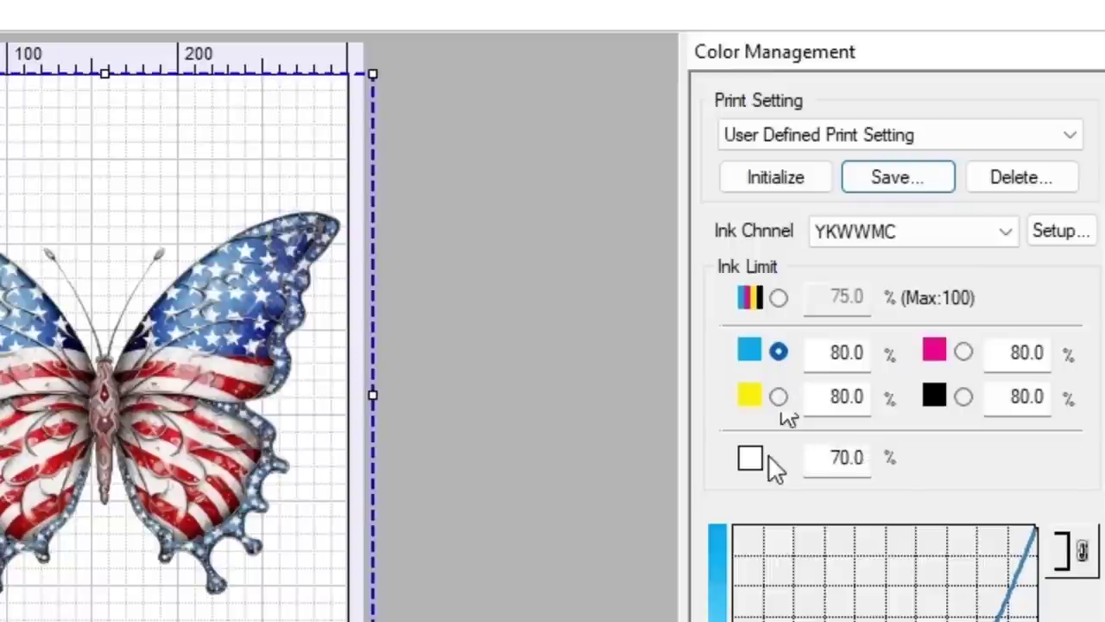
pyautogui.scroll(-1, 775, 466)
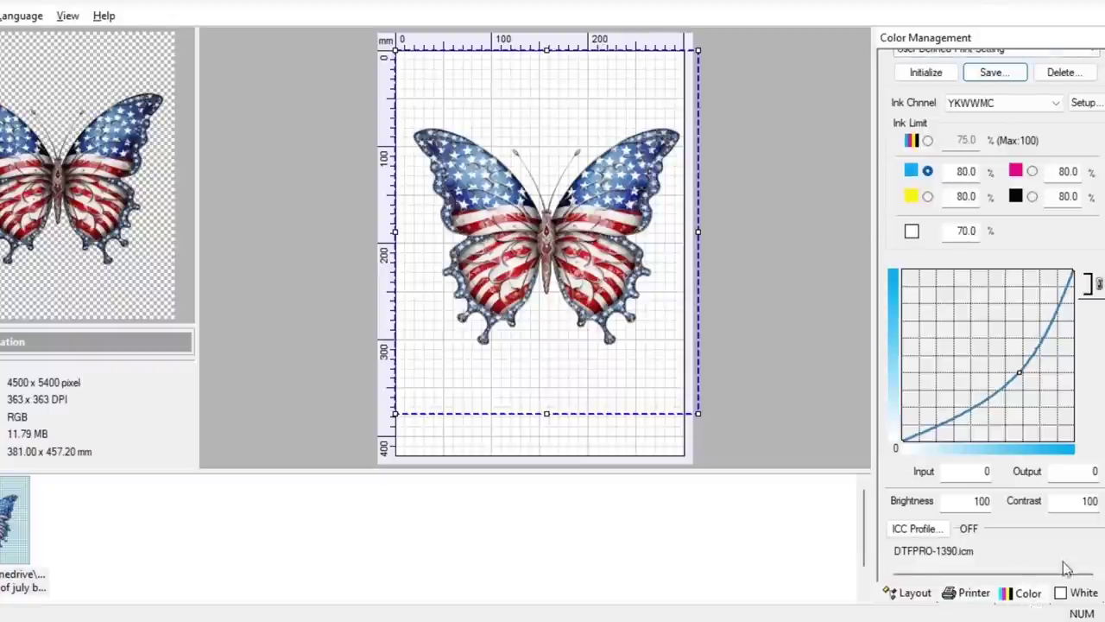
# Open the white ink settings and examine the butterfly's white layer, color and preview views, returning to the Color view
pyautogui.click(1081, 596)
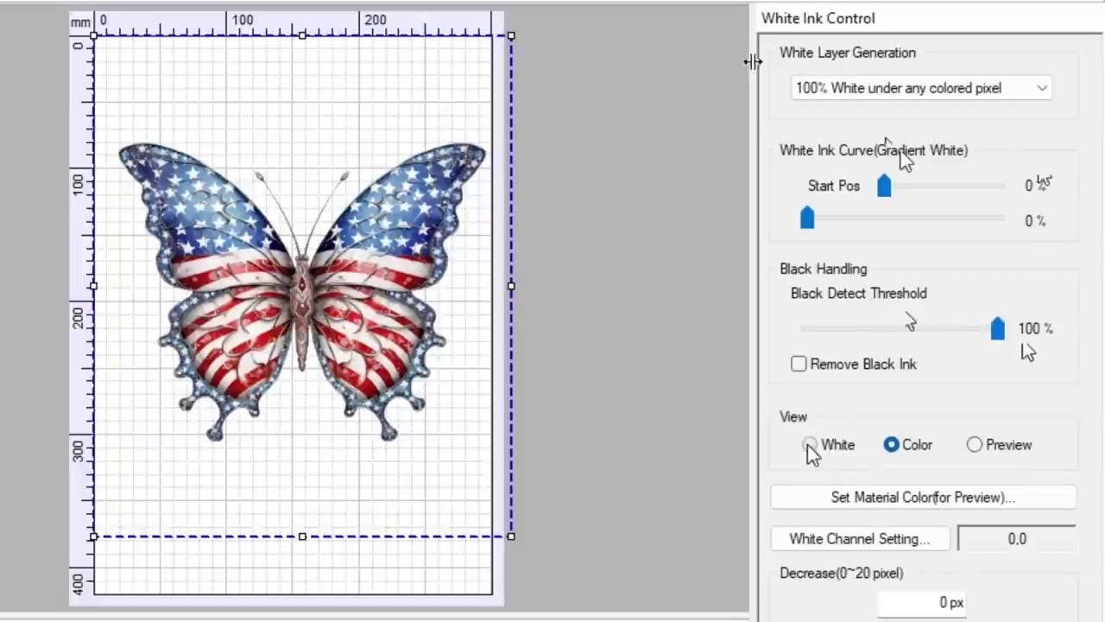
pyautogui.click(810, 445)
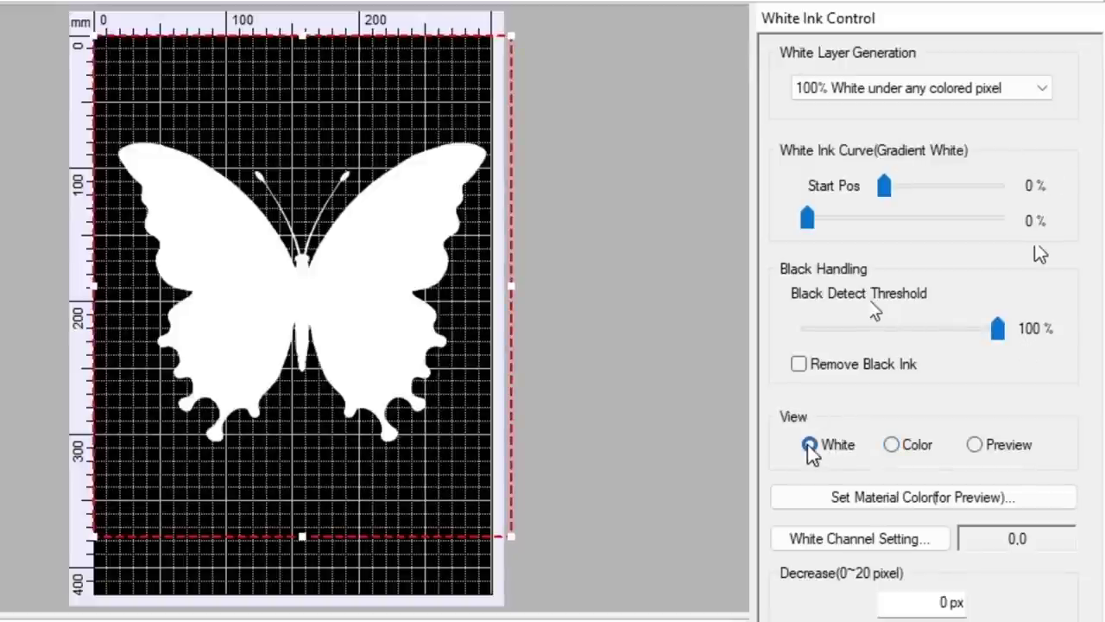
pyautogui.click(892, 444)
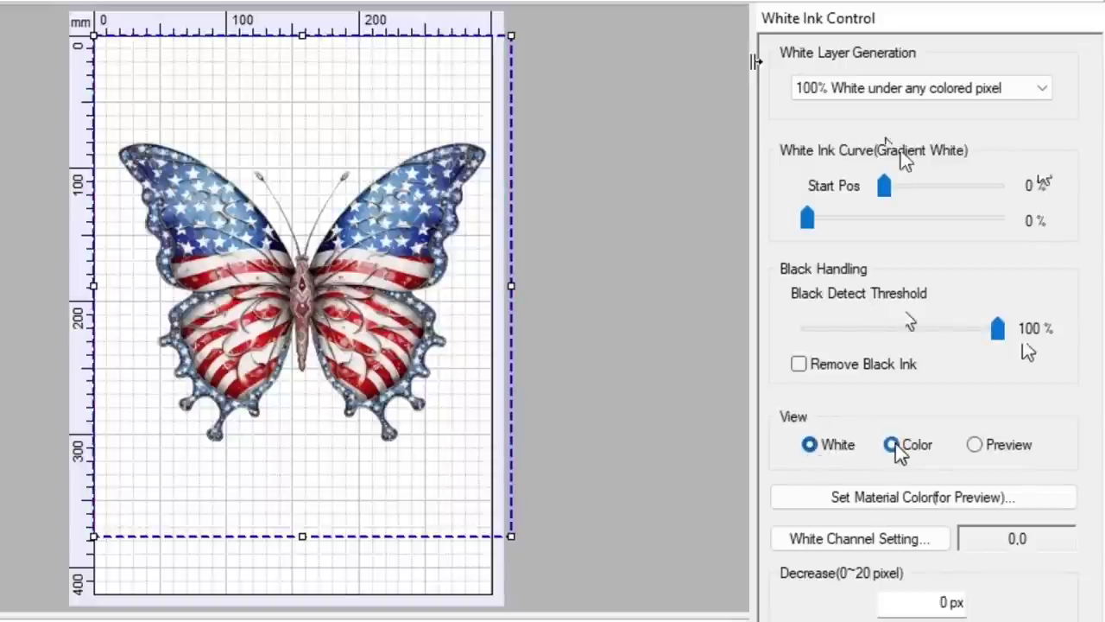
pyautogui.click(975, 445)
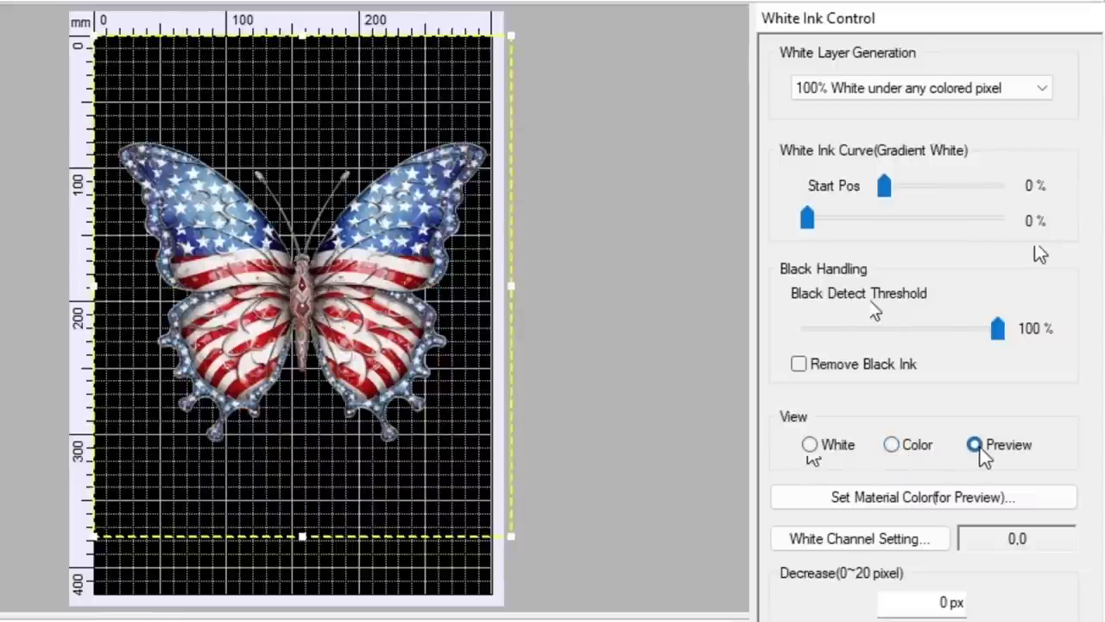
pyautogui.click(892, 445)
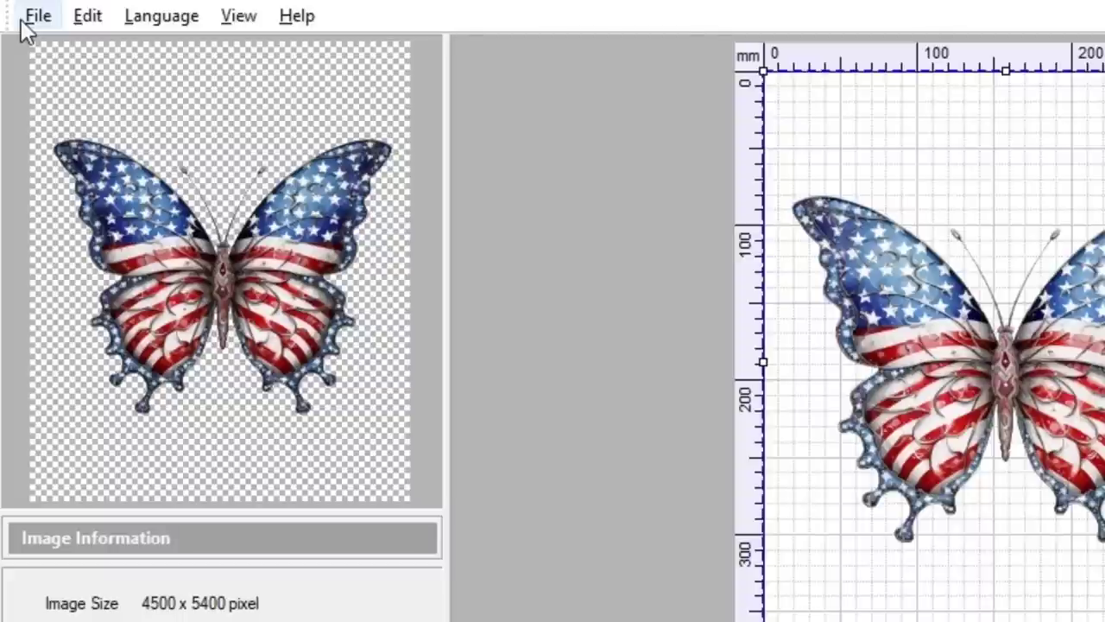
pyautogui.click(79, 28)
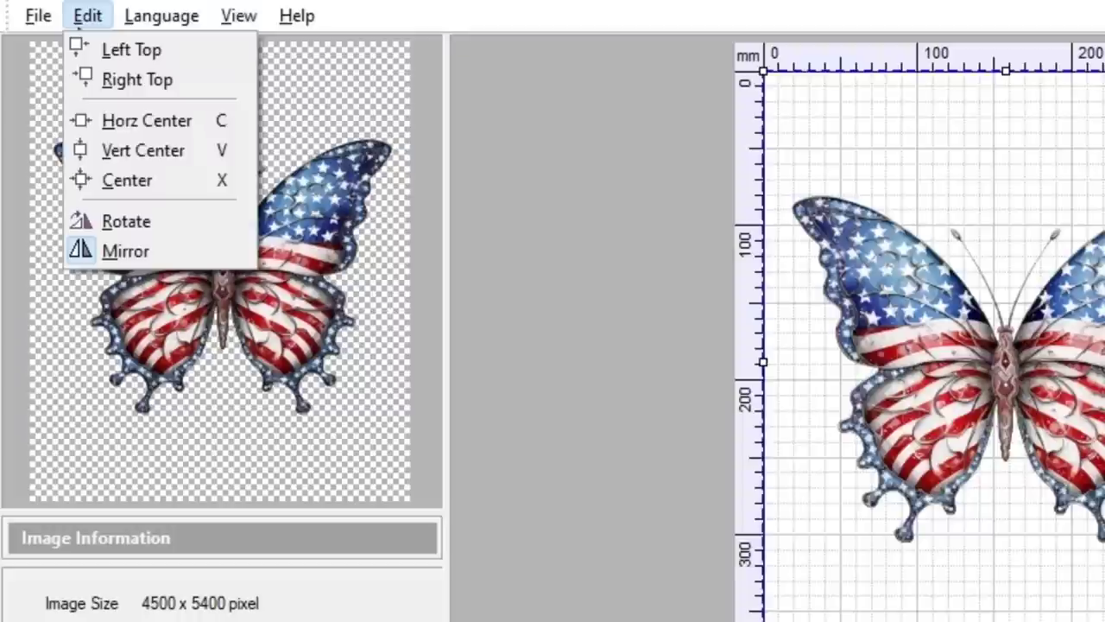
pyautogui.press('Escape')
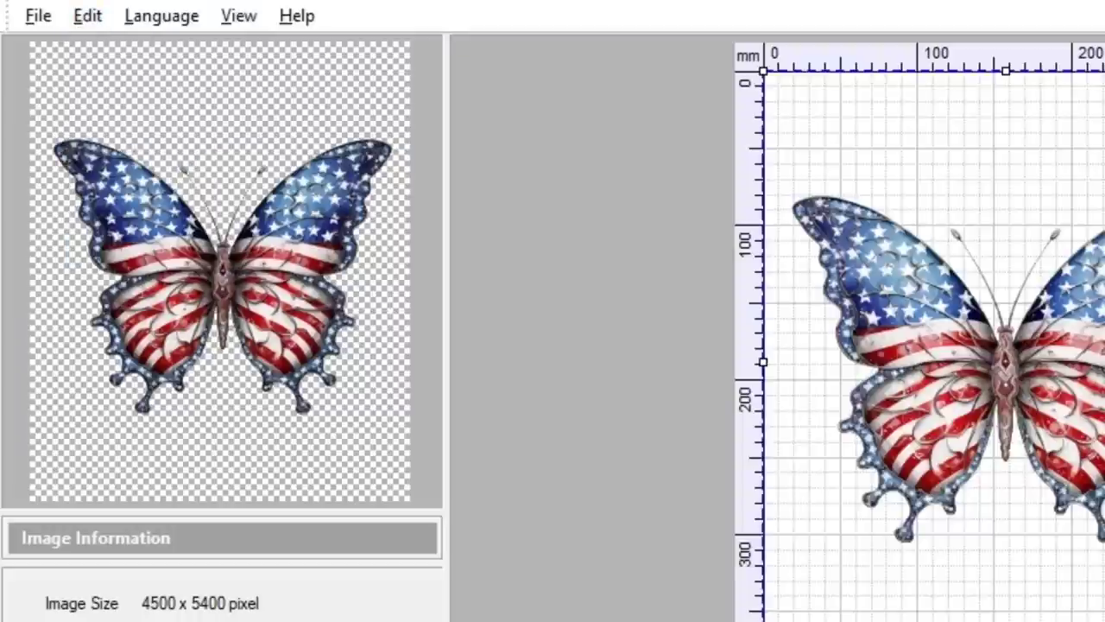
pyautogui.click(90, 16)
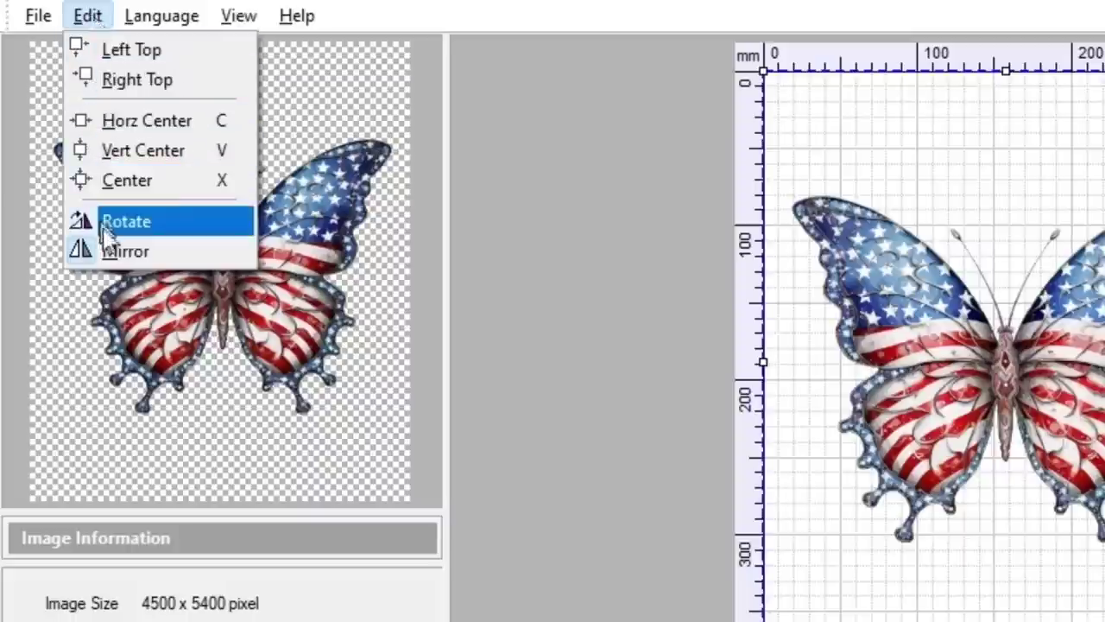
pyautogui.moveTo(136, 26)
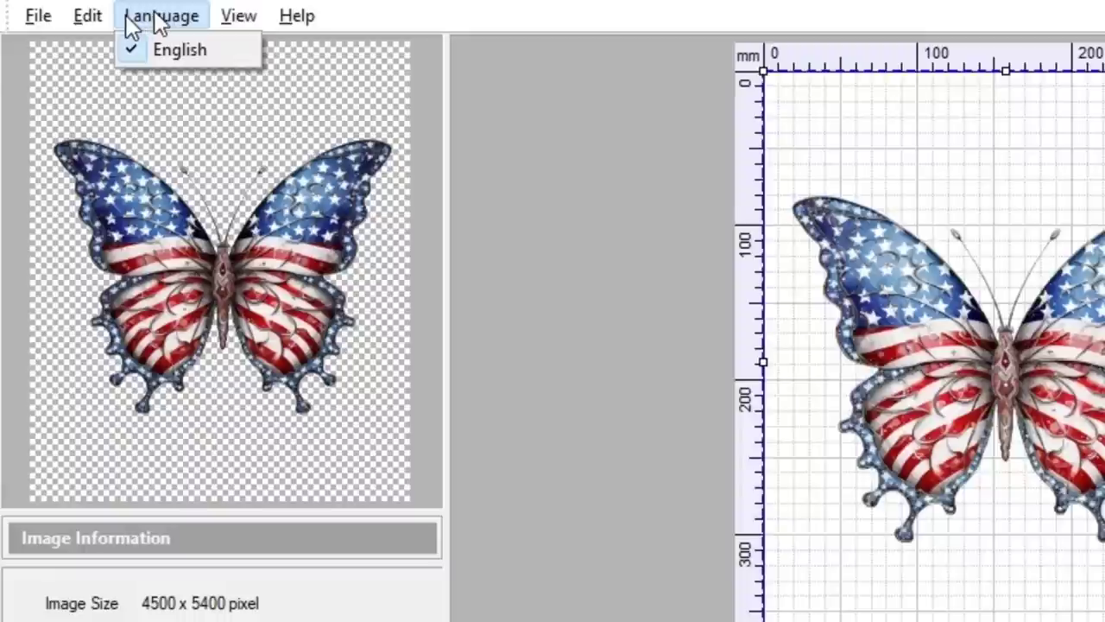
pyautogui.click(238, 19)
pyautogui.click(238, 19)
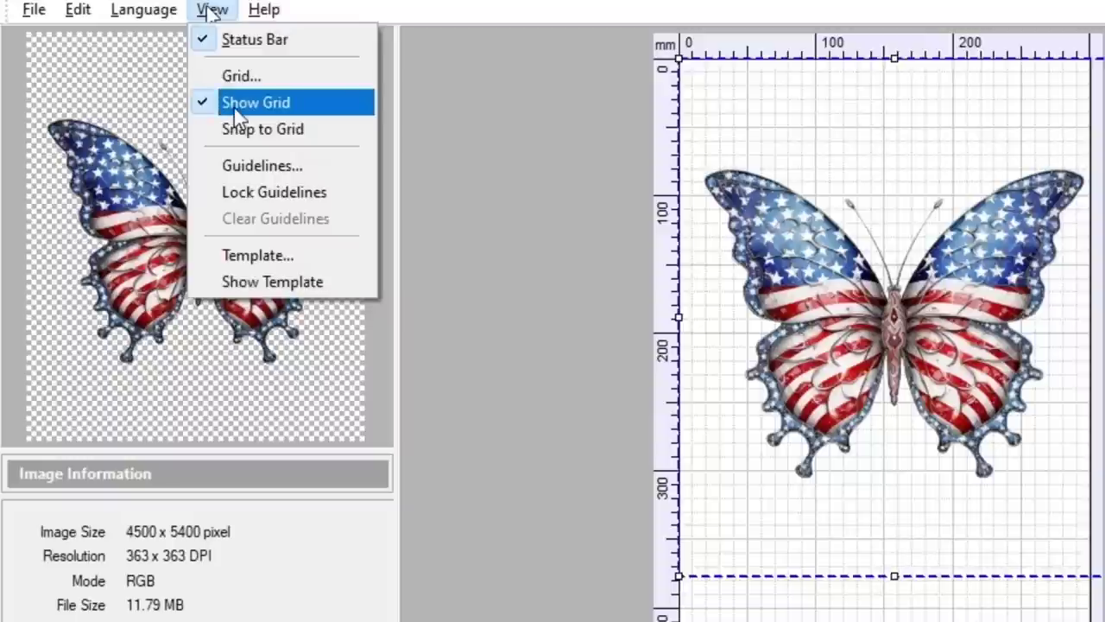
# View the template settings, and try showing the template outline over the layout before hiding it again
pyautogui.click(278, 258)
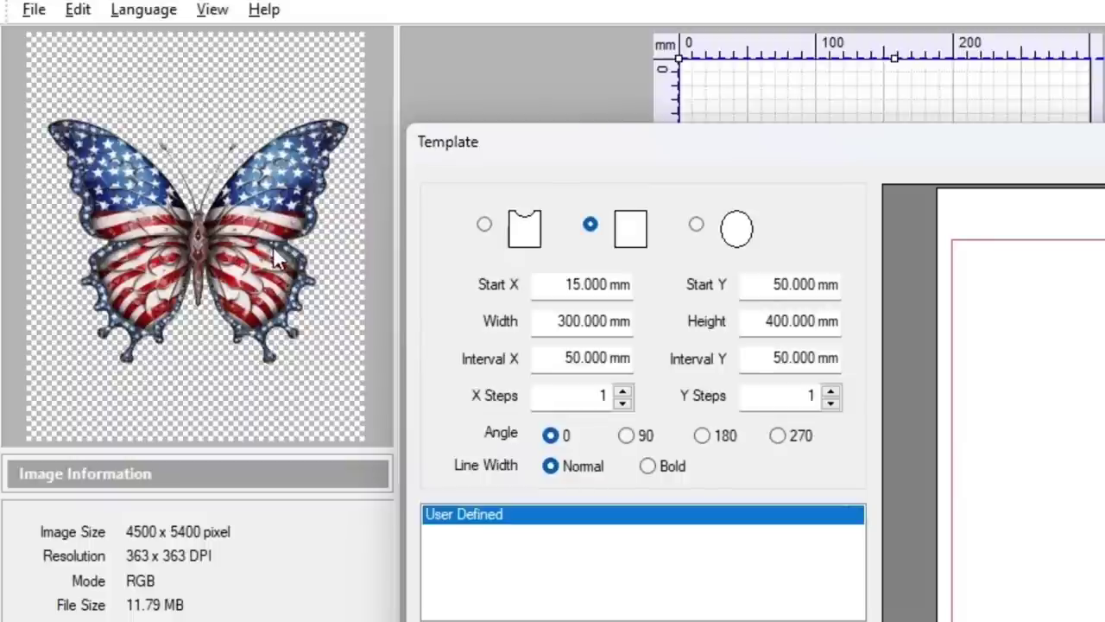
pyautogui.press('Return')
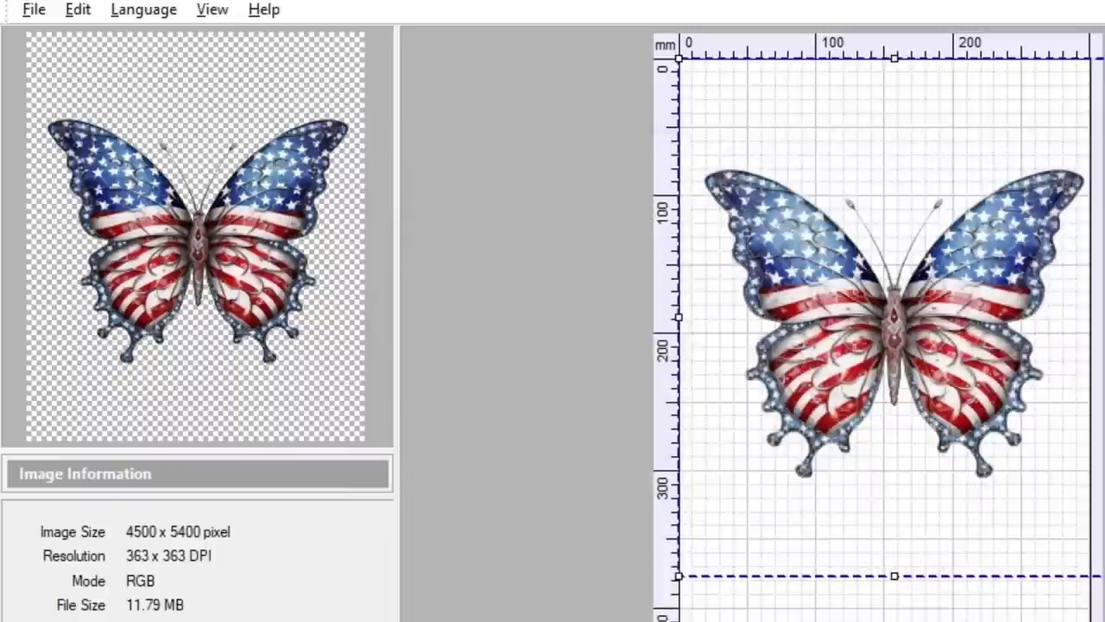
pyautogui.click(215, 9)
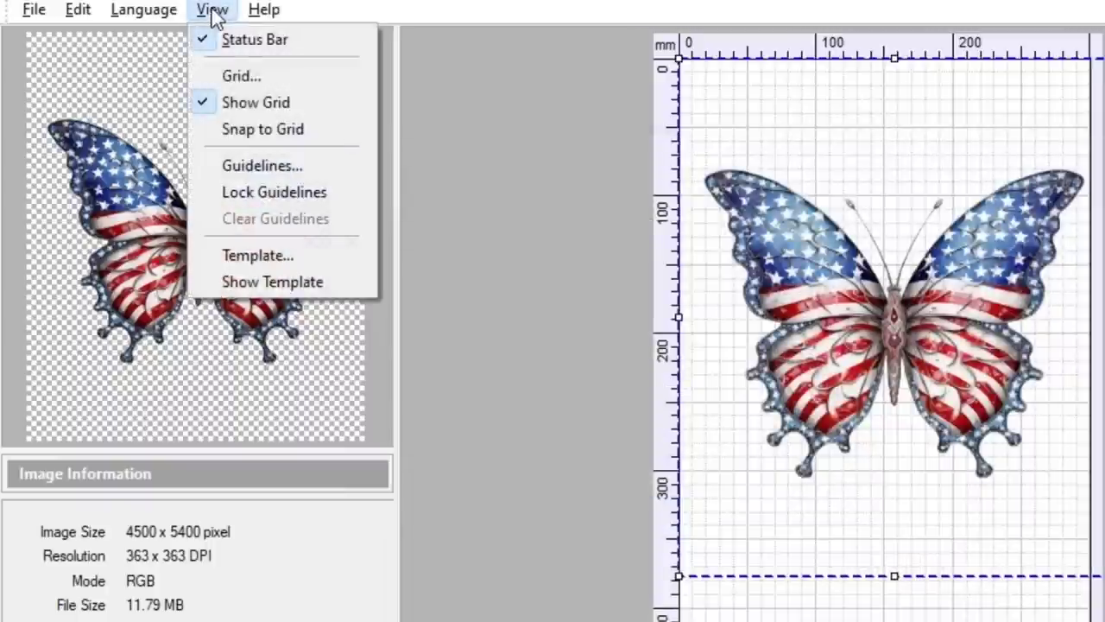
pyautogui.click(258, 281)
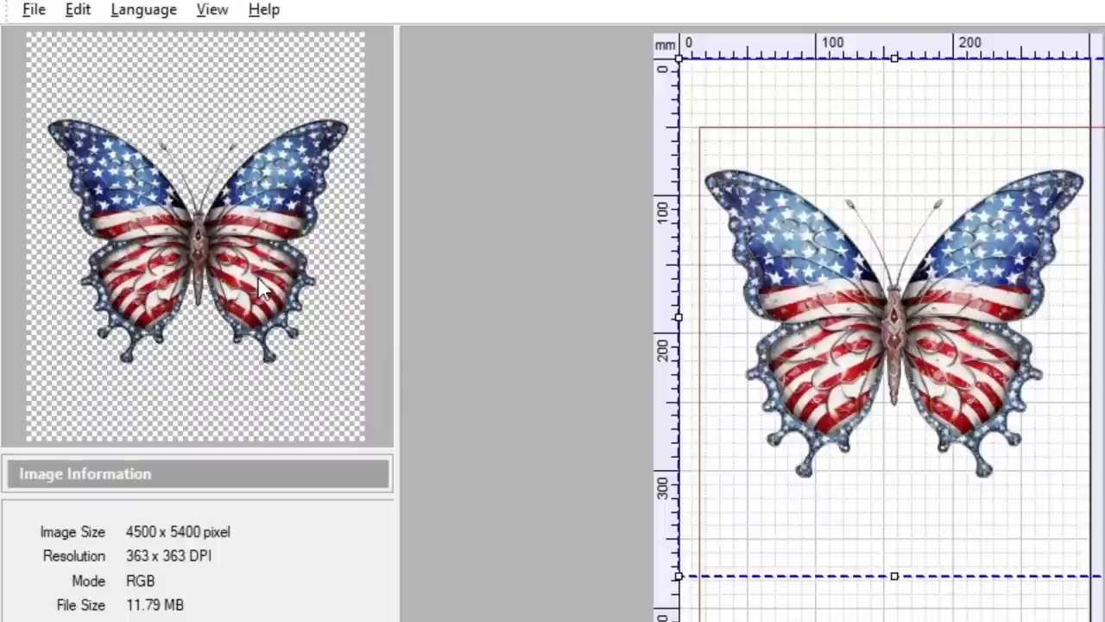
pyautogui.click(207, 12)
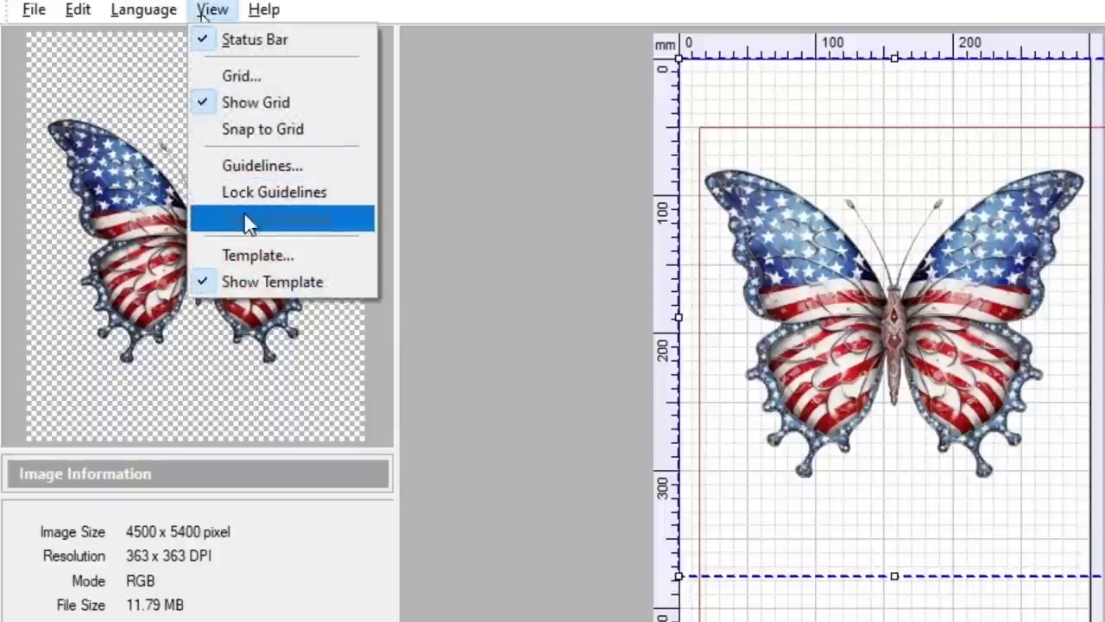
pyautogui.click(271, 283)
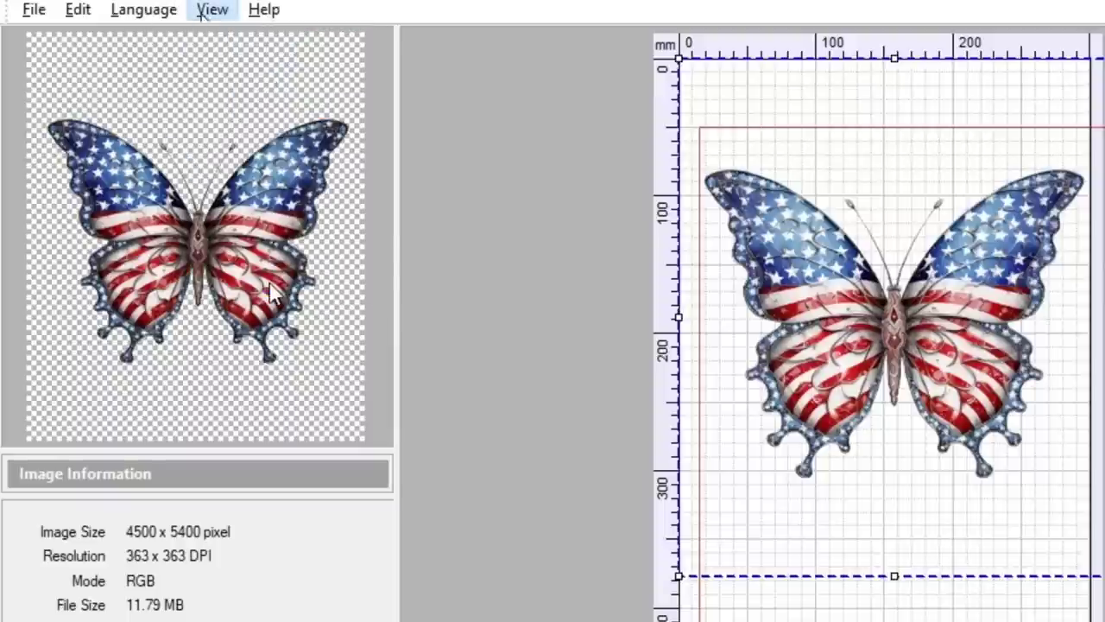
pyautogui.click(32, 12)
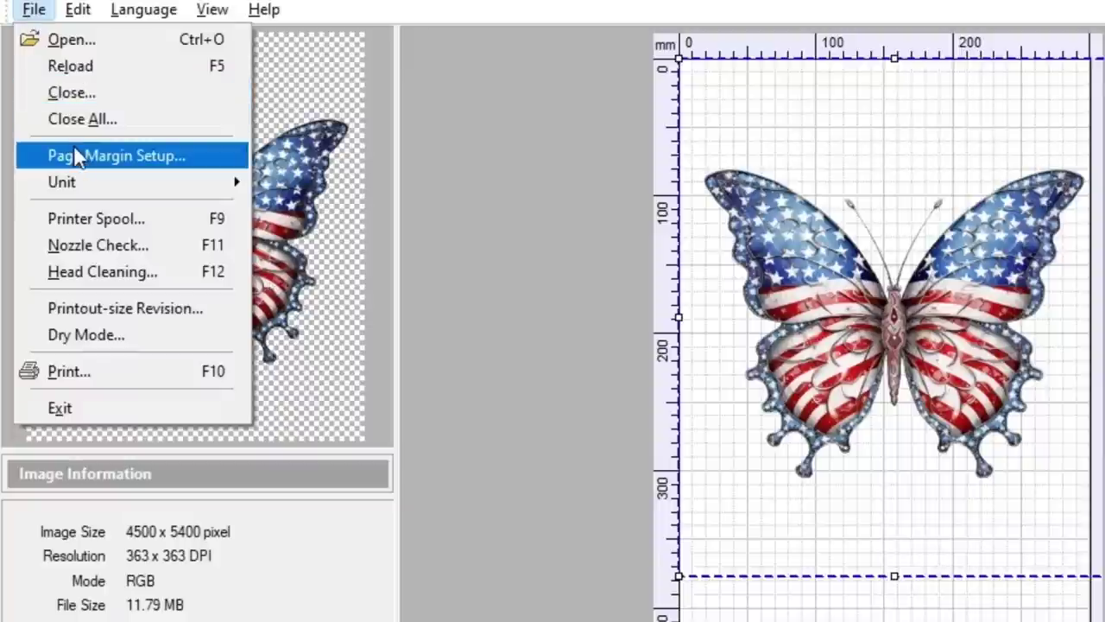
pyautogui.moveTo(79, 188)
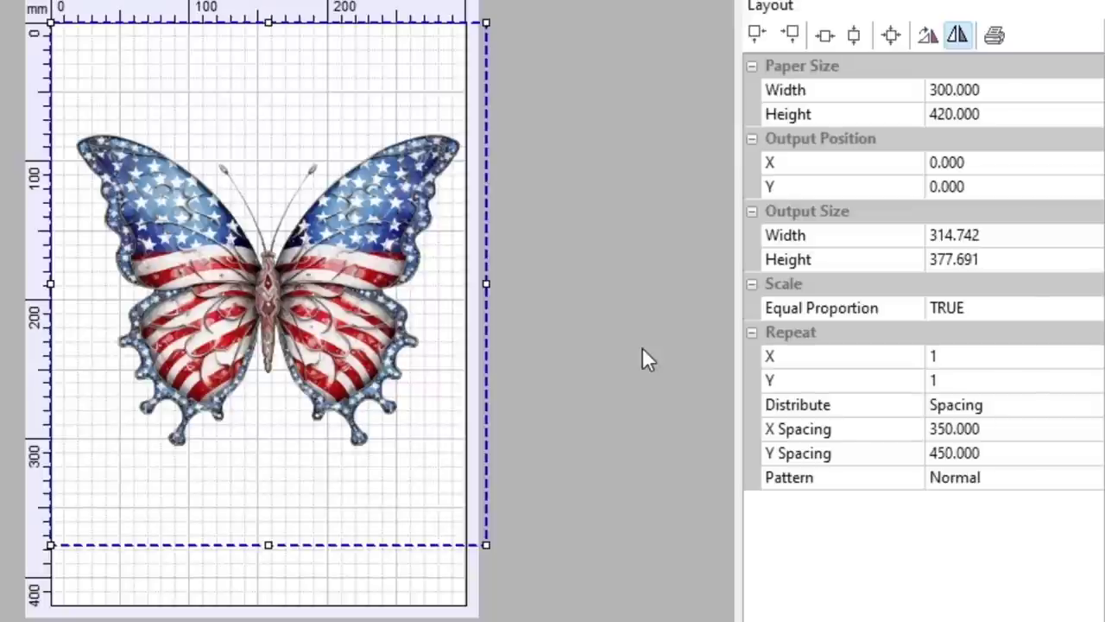
# Set the paper size to 210 mm wide and 297 mm high in the layout settings
pyautogui.click(987, 90)
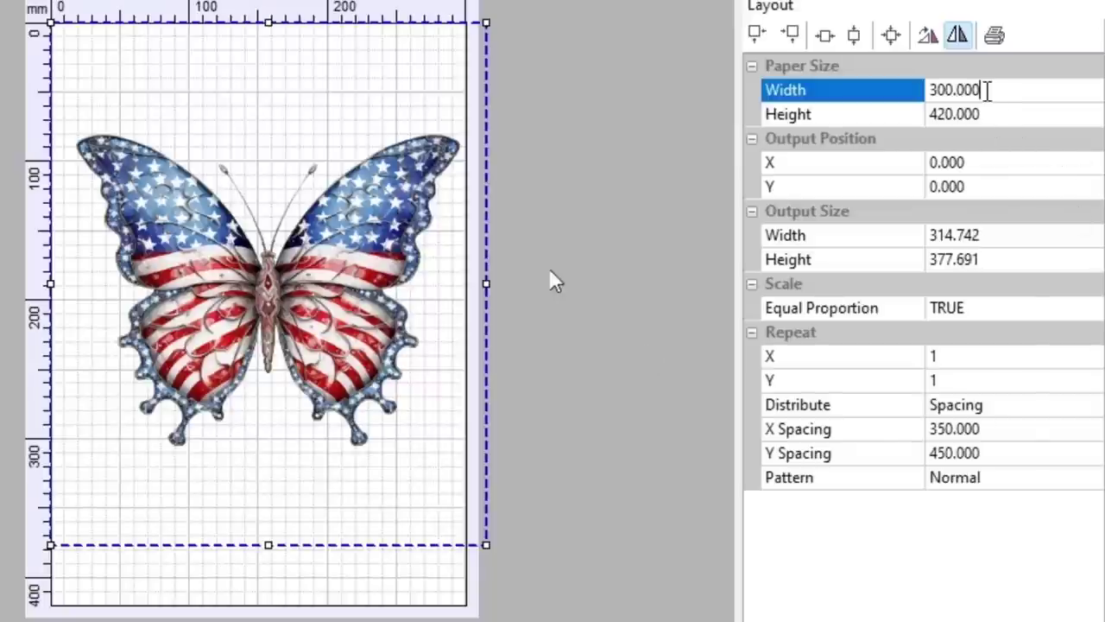
pyautogui.doubleClick(987, 90)
pyautogui.write('210.0')
pyautogui.press('Return')
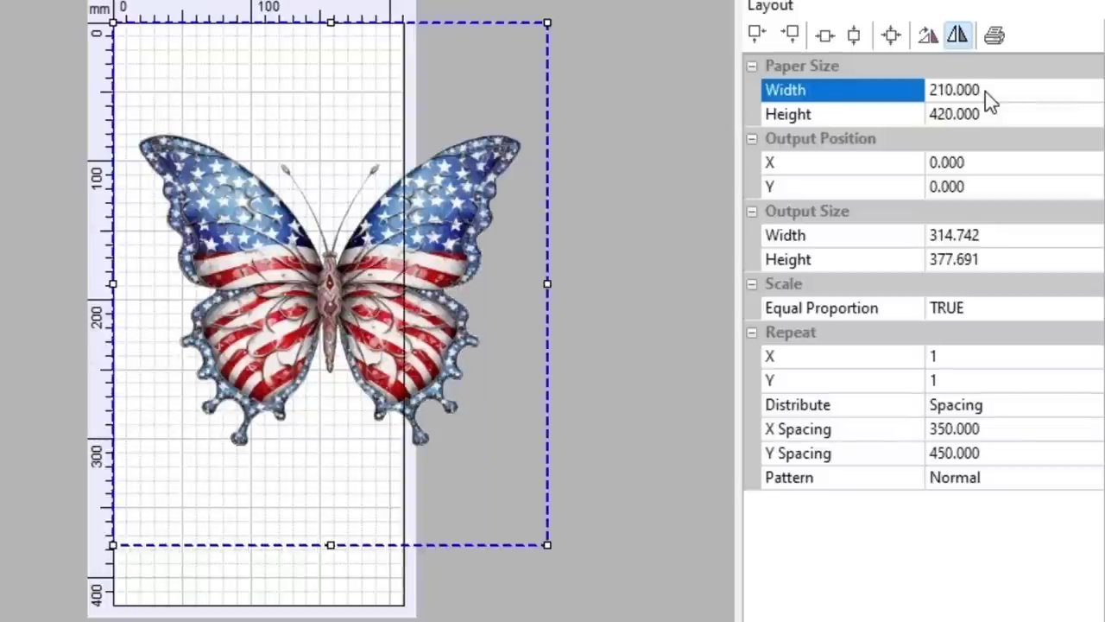
pyautogui.click(971, 118)
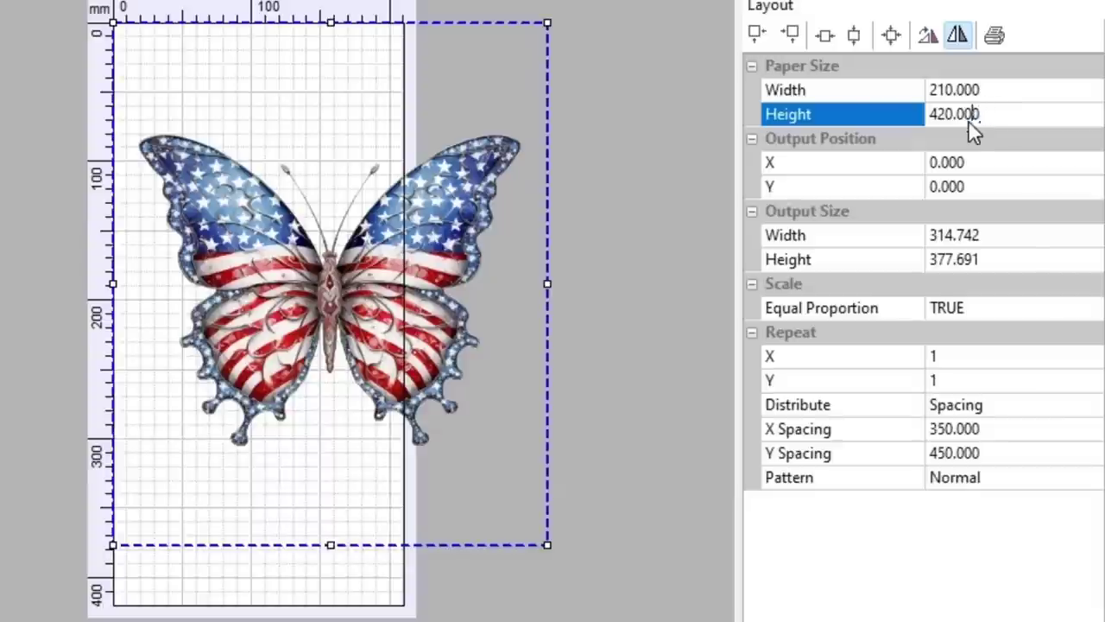
pyautogui.press('BackSpace')
pyautogui.press('BackSpace')
pyautogui.press('BackSpace')
pyautogui.press('BackSpace')
pyautogui.press('BackSpace')
pyautogui.write('297.')
pyautogui.press('Return')
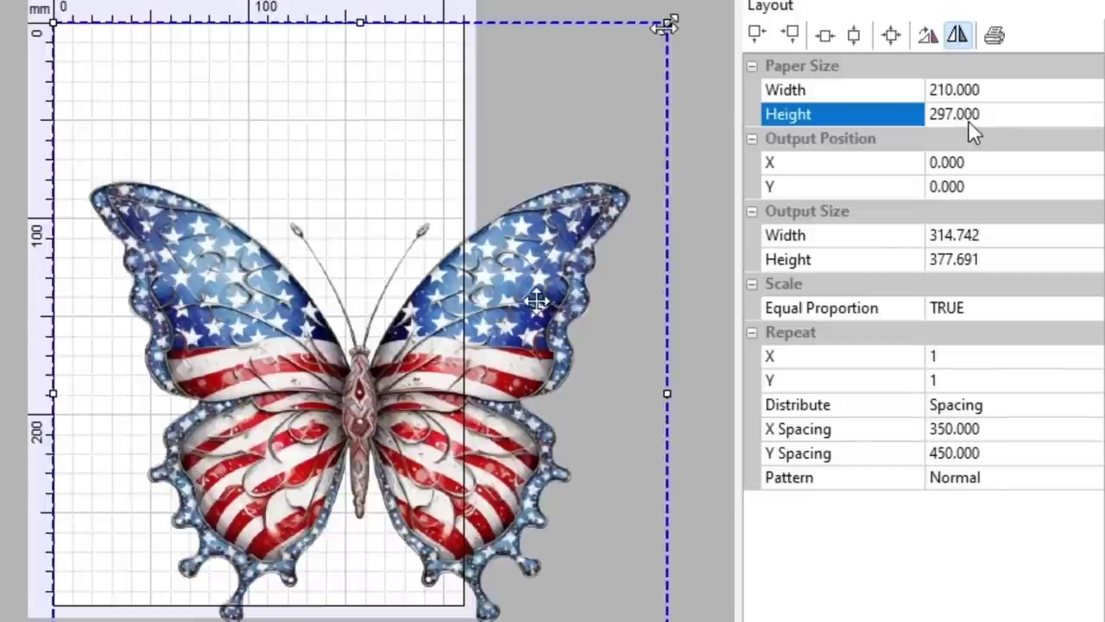
# Scale the butterfly down proportionally to about 189 x 227 mm and place it at the page origin
pyautogui.moveTo(666, 21); pyautogui.dragTo(424, 182)
pyautogui.moveTo(304, 418); pyautogui.dragTo(260, 105)
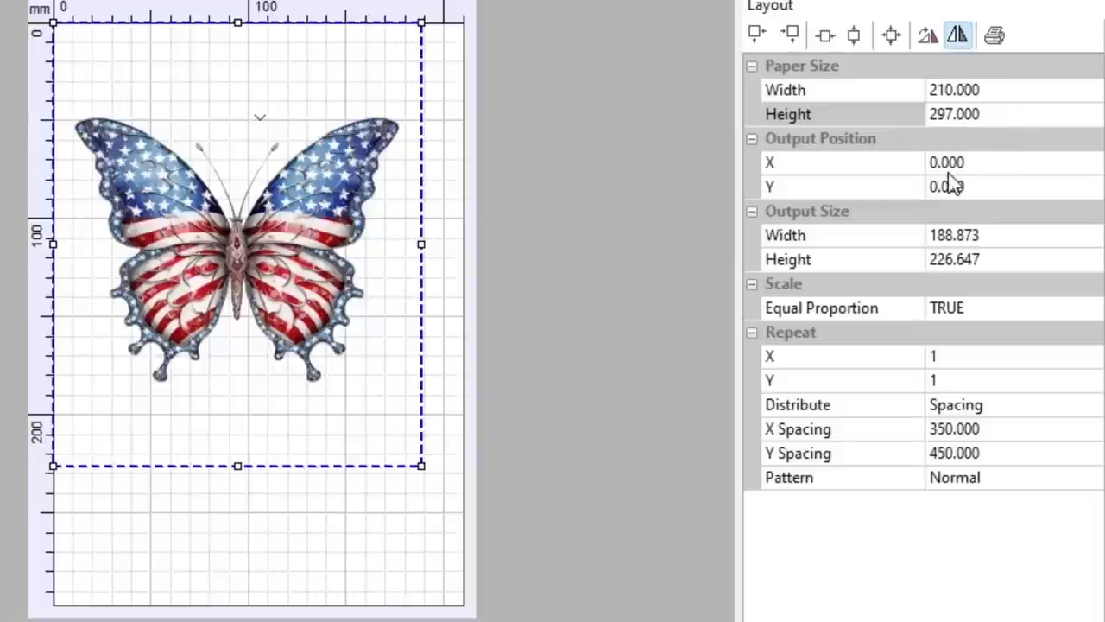
# Set the paper size to 300 mm wide and 420 mm high in the layout settings
pyautogui.click(991, 90)
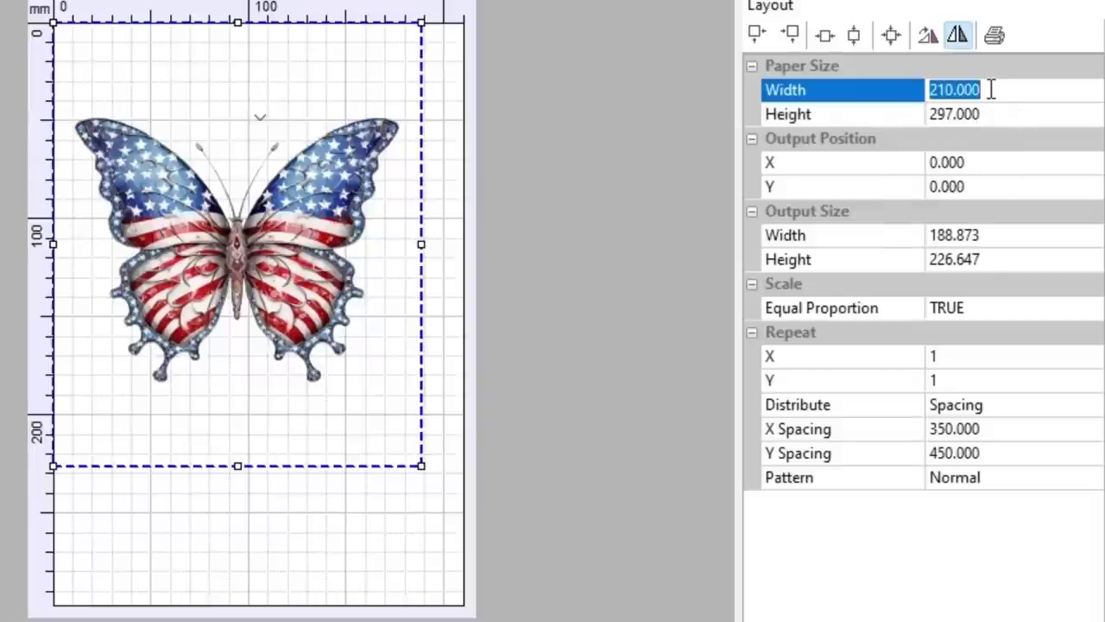
pyautogui.write('300')
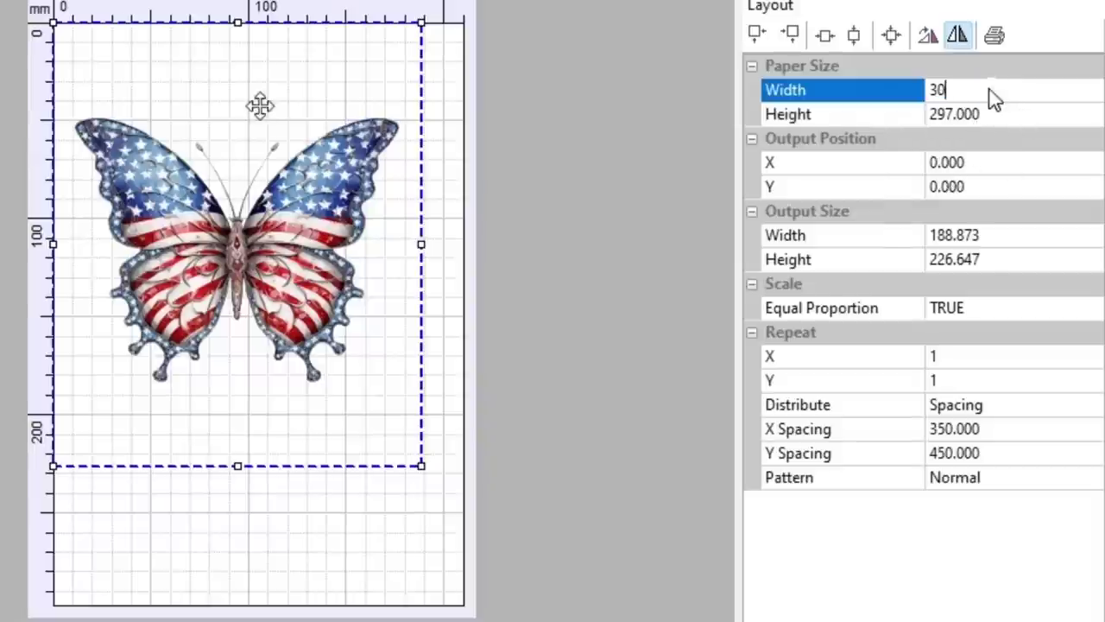
pyautogui.click(997, 114)
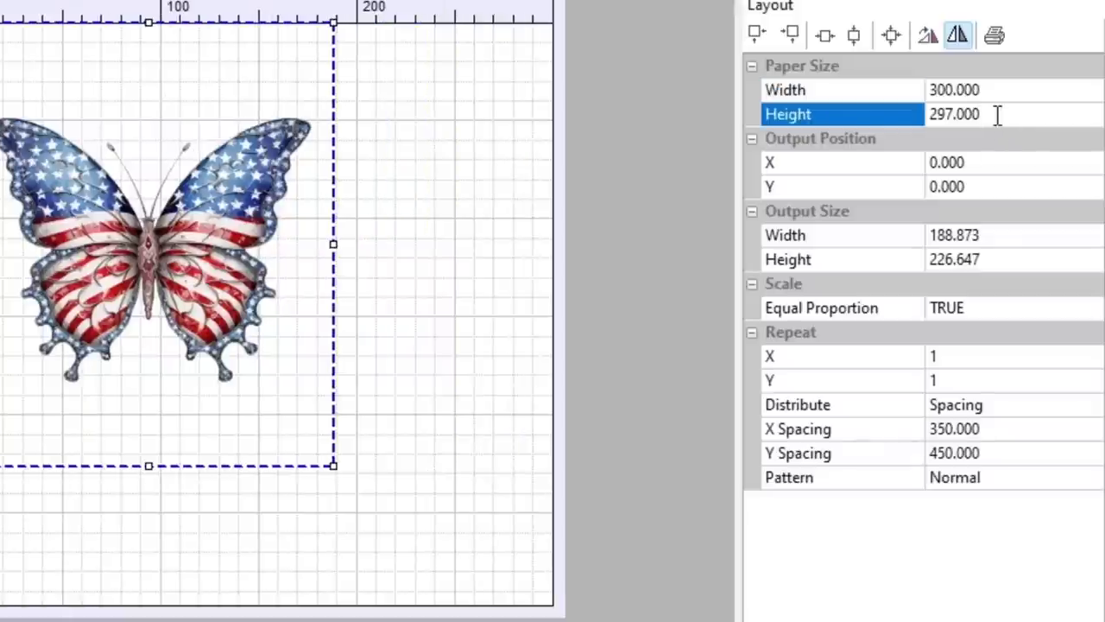
pyautogui.press('BackSpace')
pyautogui.press('BackSpace')
pyautogui.press('BackSpace')
pyautogui.press('BackSpace')
pyautogui.press('BackSpace')
pyautogui.press('BackSpace')
pyautogui.press('BackSpace')
pyautogui.write('420')
pyautogui.press('Return')
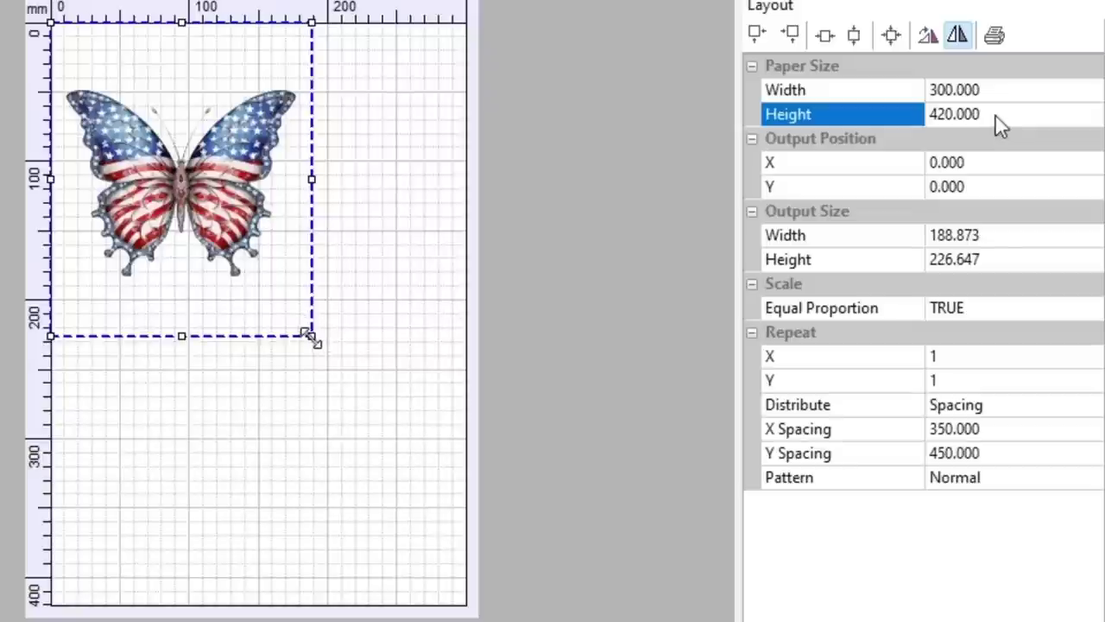
# Enlarge the butterfly proportionally to about 315 x 378 mm so the artwork spans the page width
pyautogui.click(313, 340)
pyautogui.moveTo(311, 335); pyautogui.dragTo(484, 546)
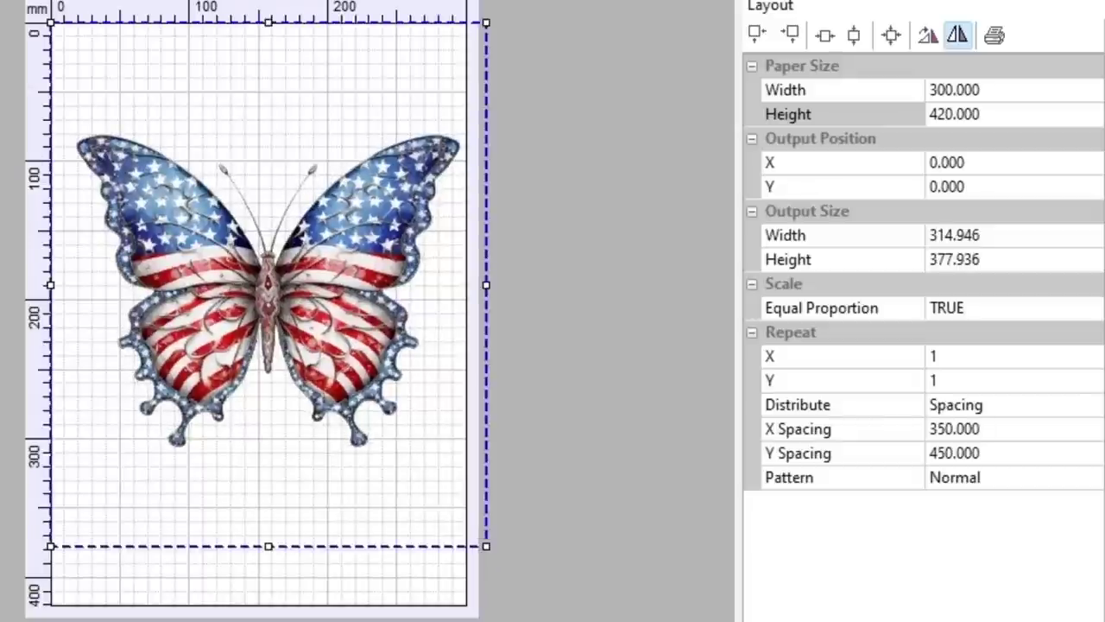
# Print the butterfly with color copies set to 1 and the WHITE+COLOR option enabled
pyautogui.click(30, 7)
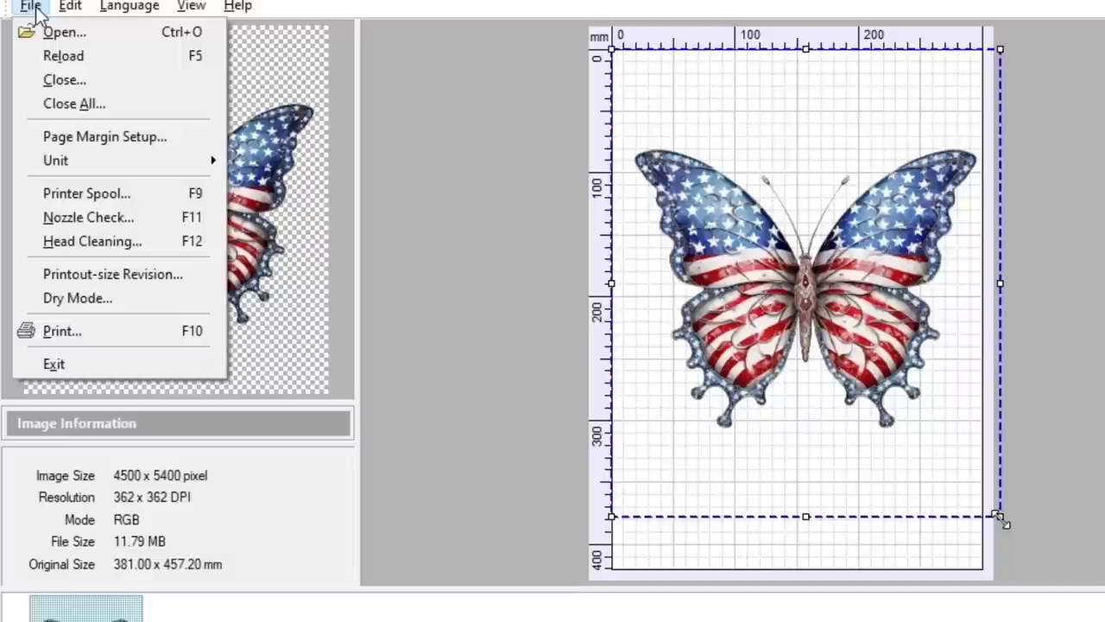
pyautogui.click(75, 329)
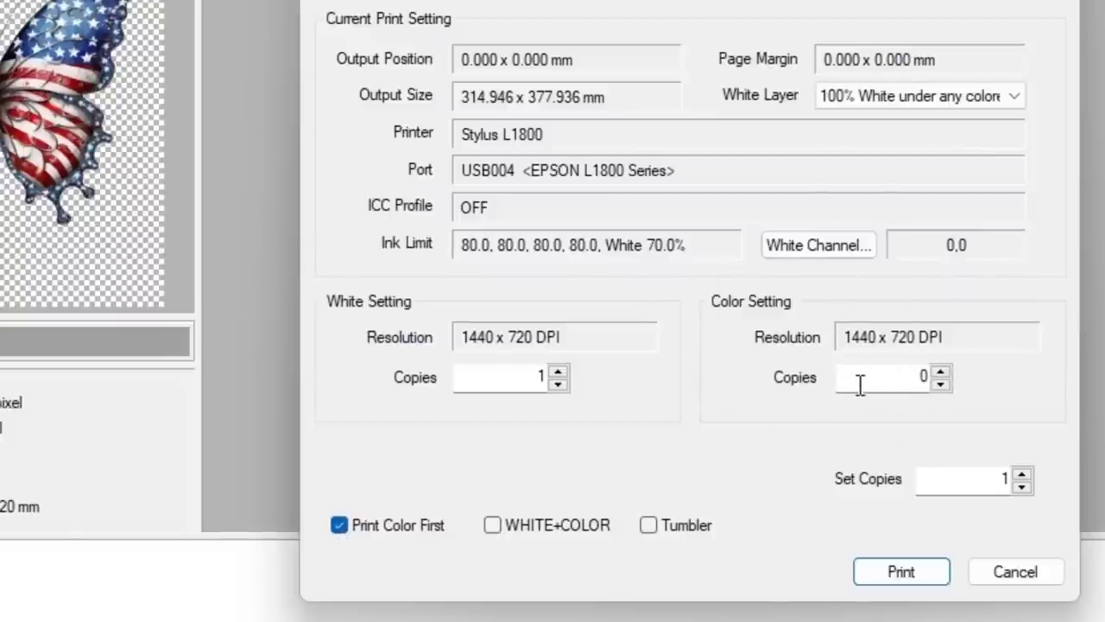
pyautogui.click(941, 372)
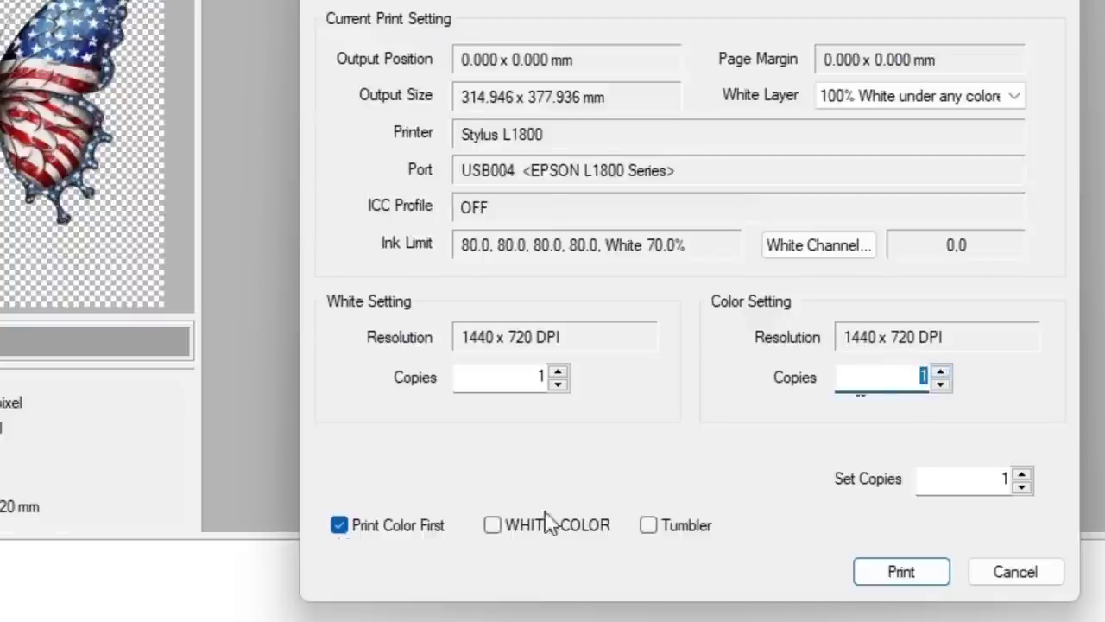
pyautogui.click(496, 532)
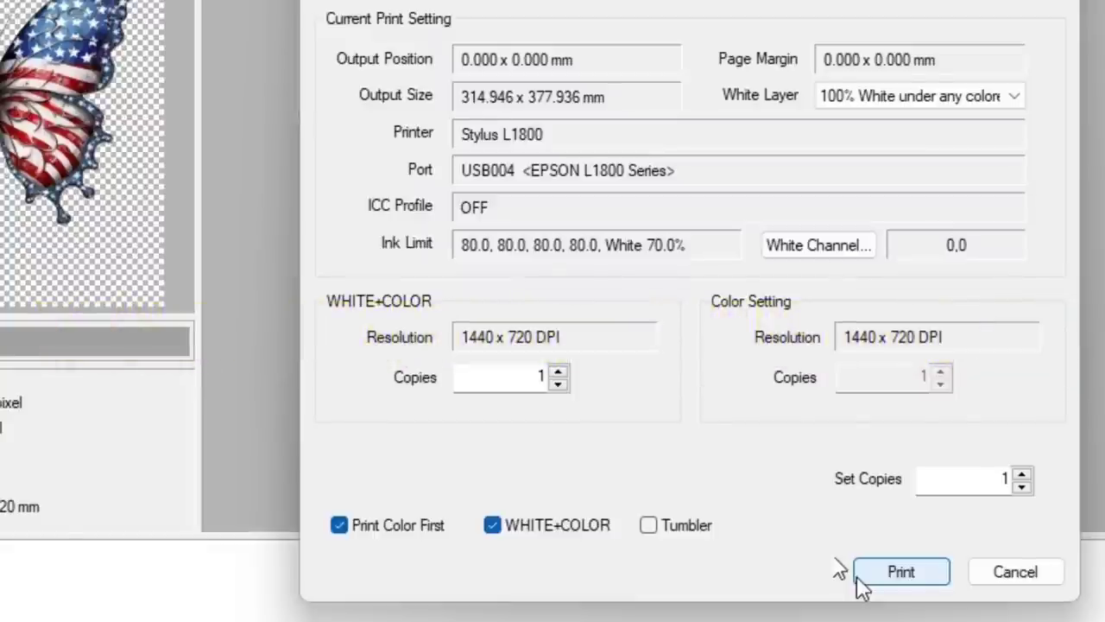
pyautogui.click(900, 571)
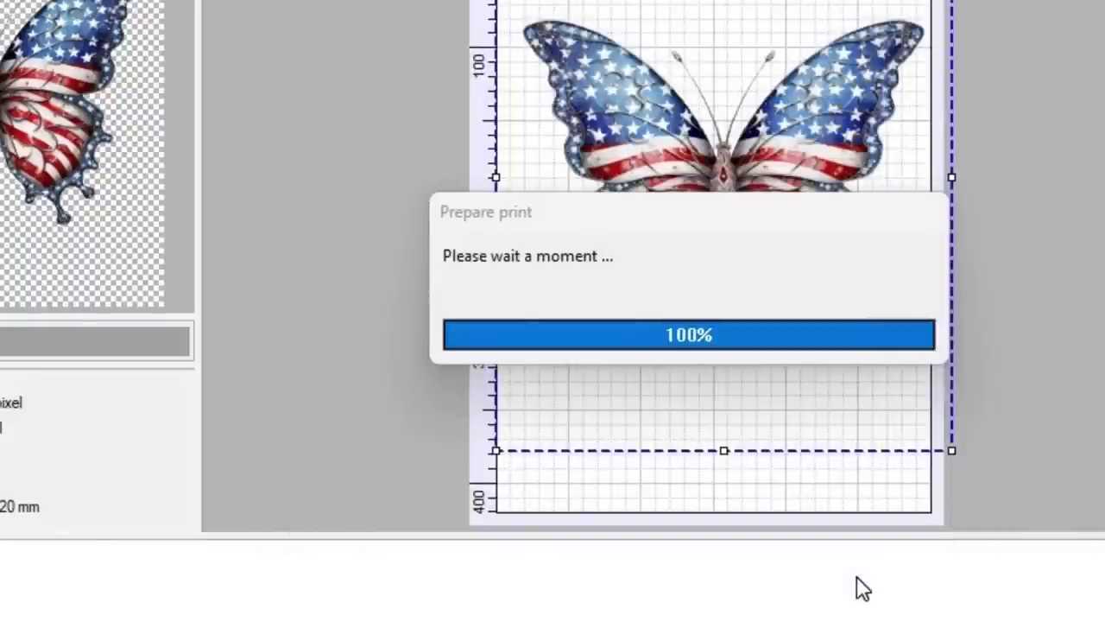